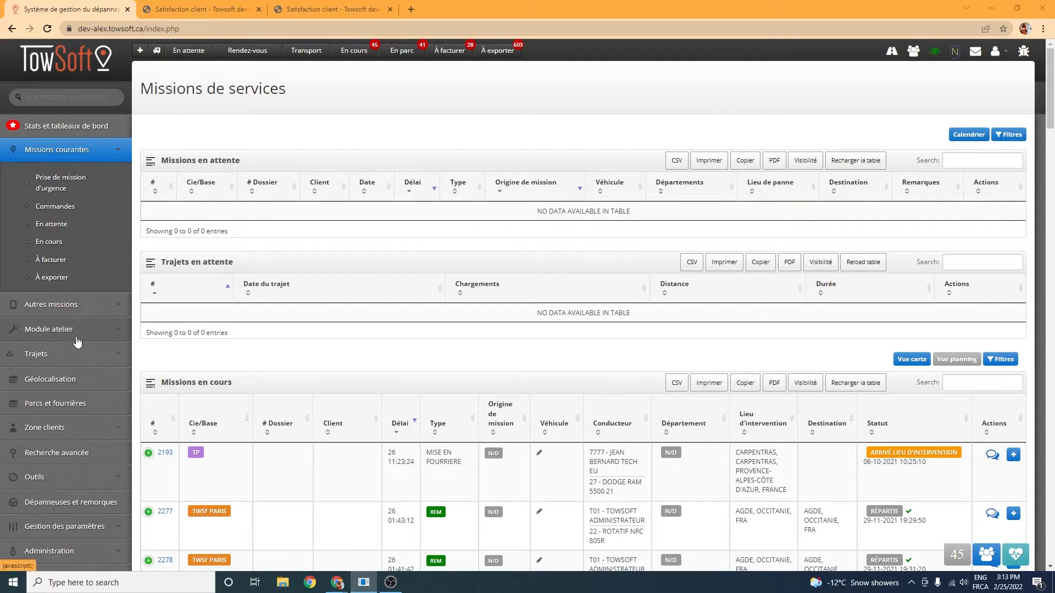
Step: Open the client satisfaction module from the client area and display its list of survey questions
click(96, 427)
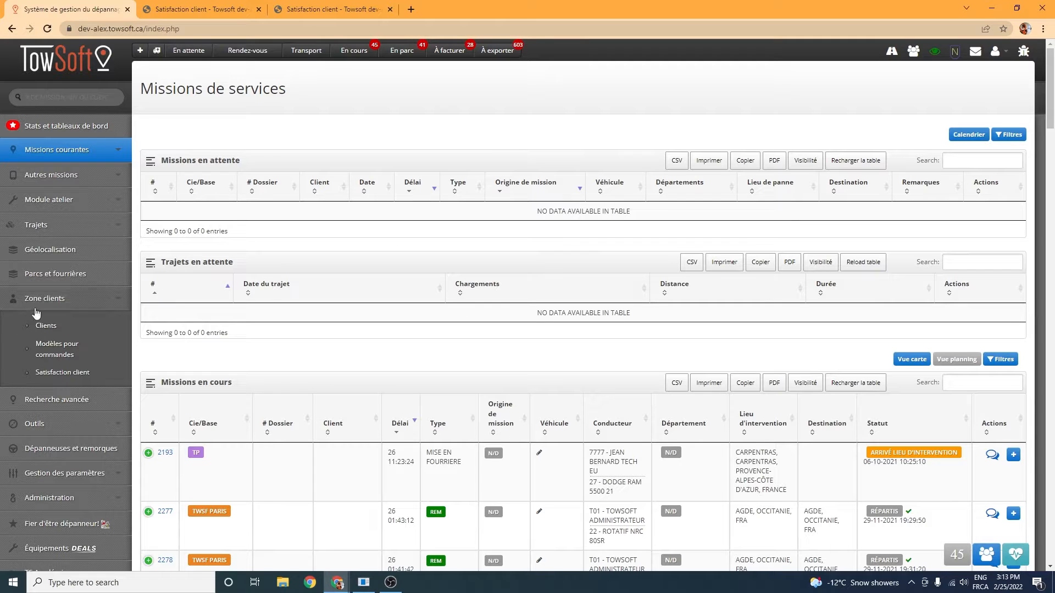
click(78, 374)
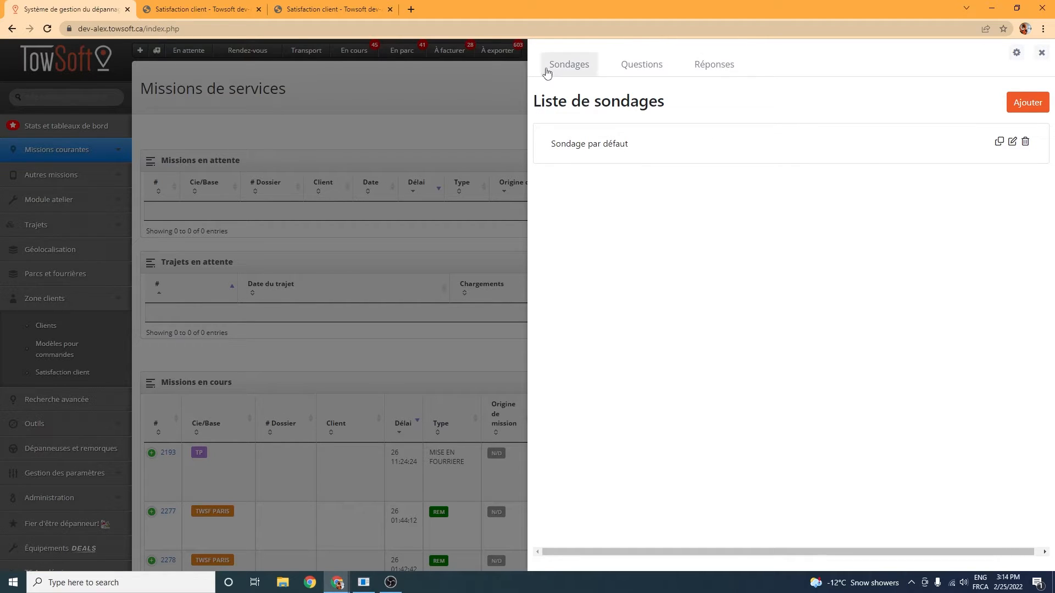
click(564, 74)
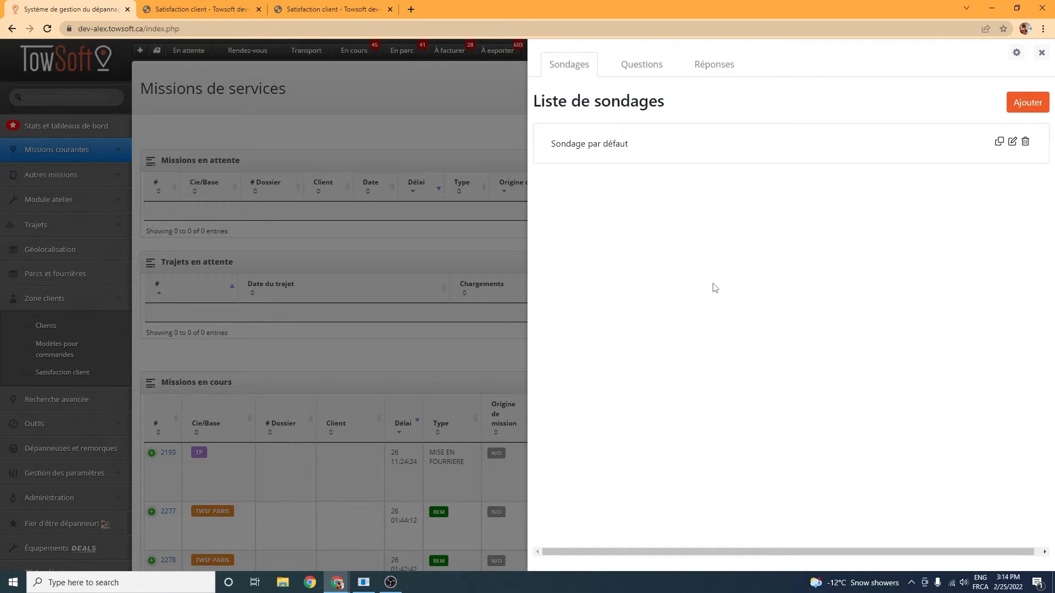
click(628, 68)
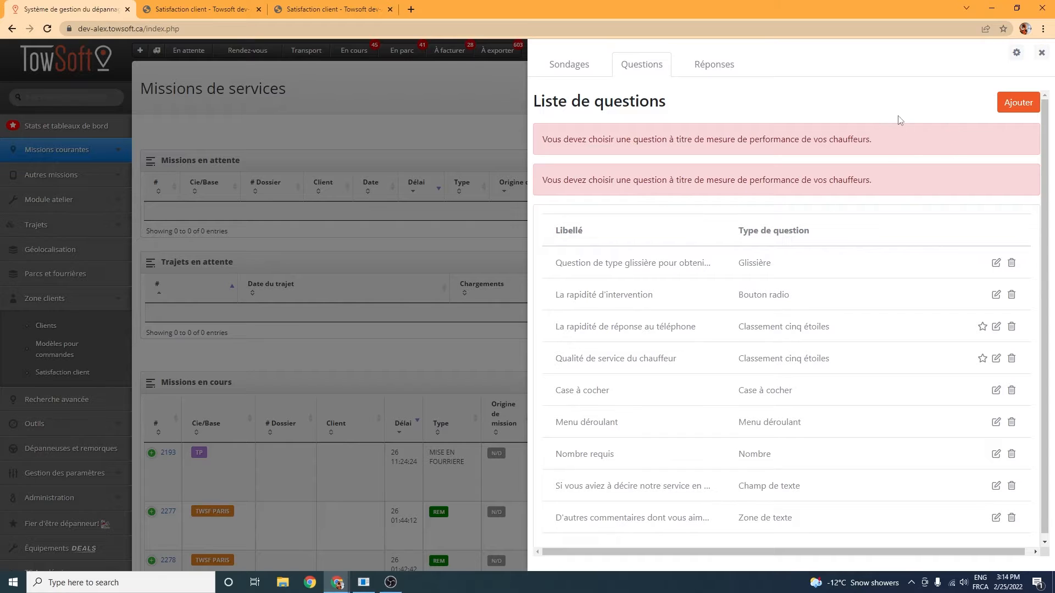
Step: Open a blank form for a new survey question and review the available question types
click(1013, 104)
click(1013, 105)
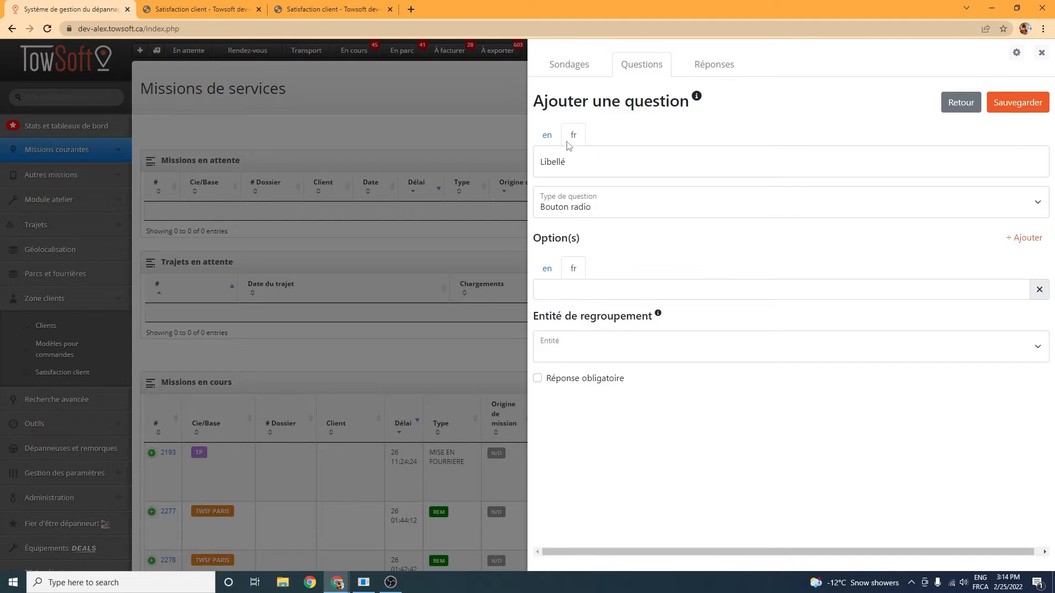
click(586, 169)
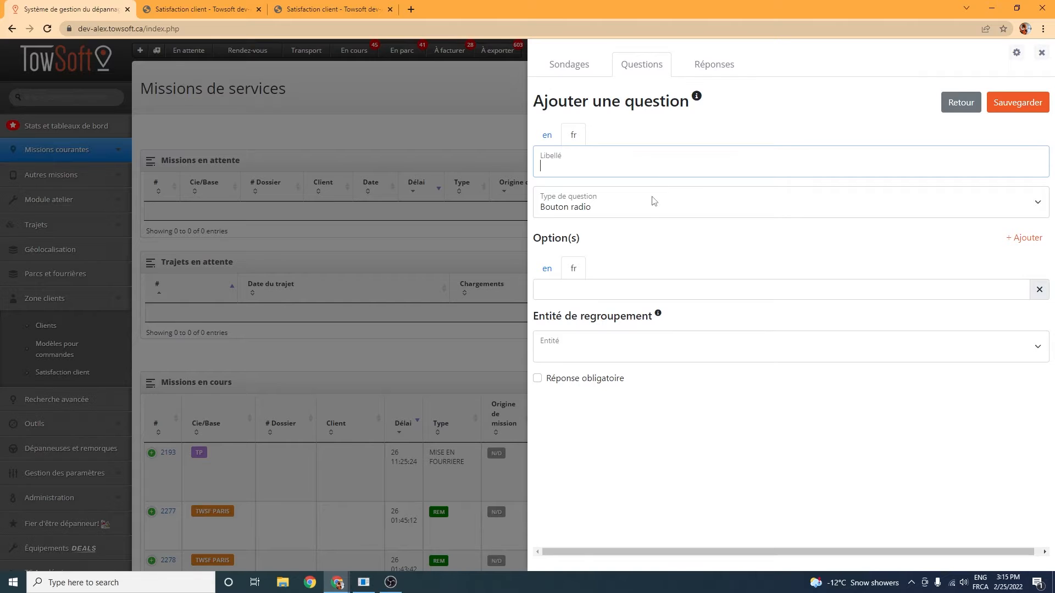
click(683, 211)
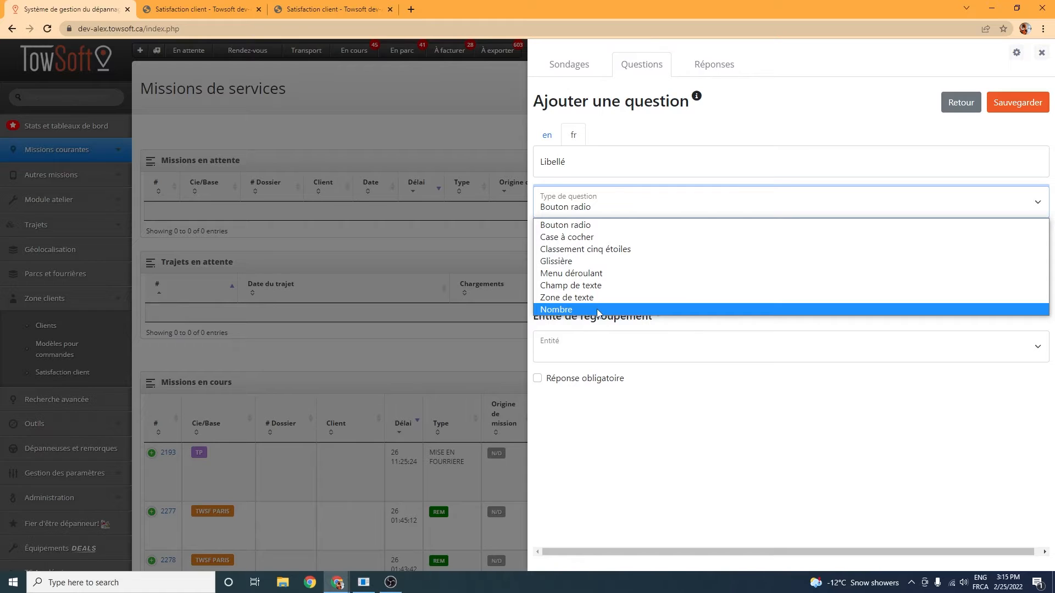
click(705, 135)
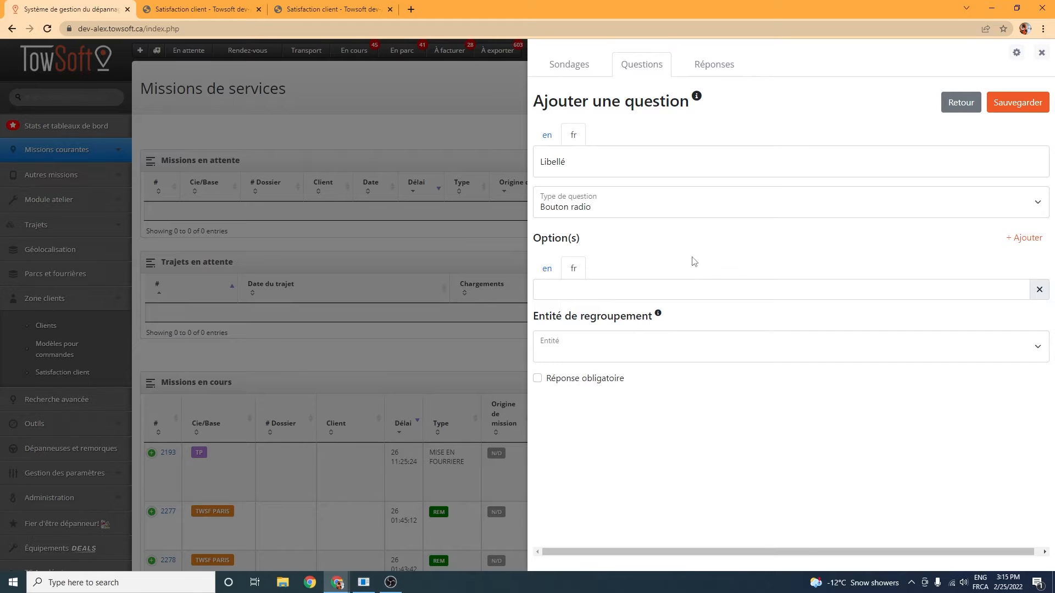
Step: Add two blank answer options to the new question, review the grouping entity choices, and return to the list without saving
click(1025, 240)
click(1025, 240)
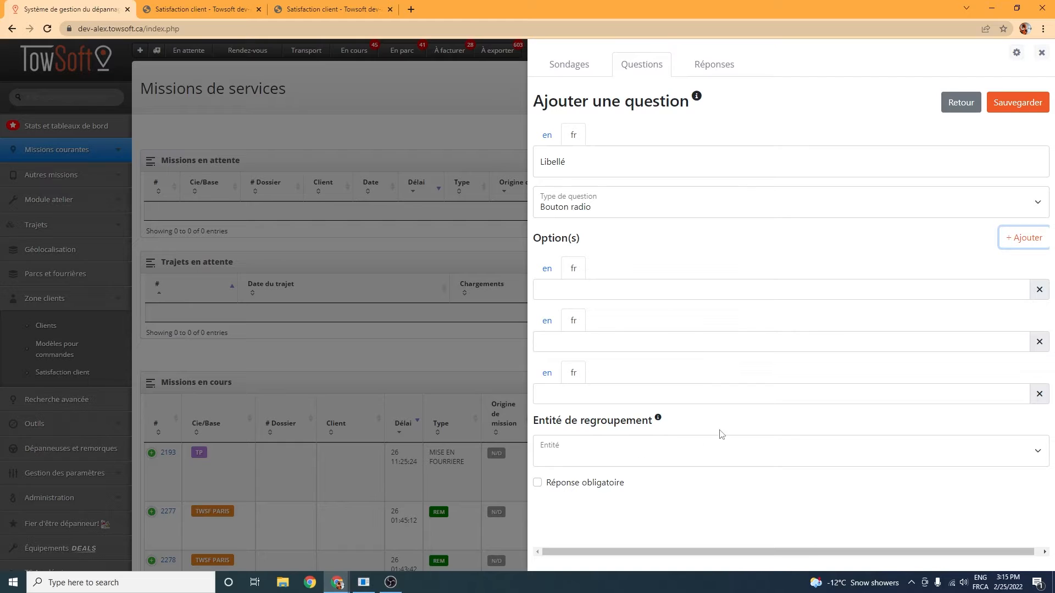
click(639, 454)
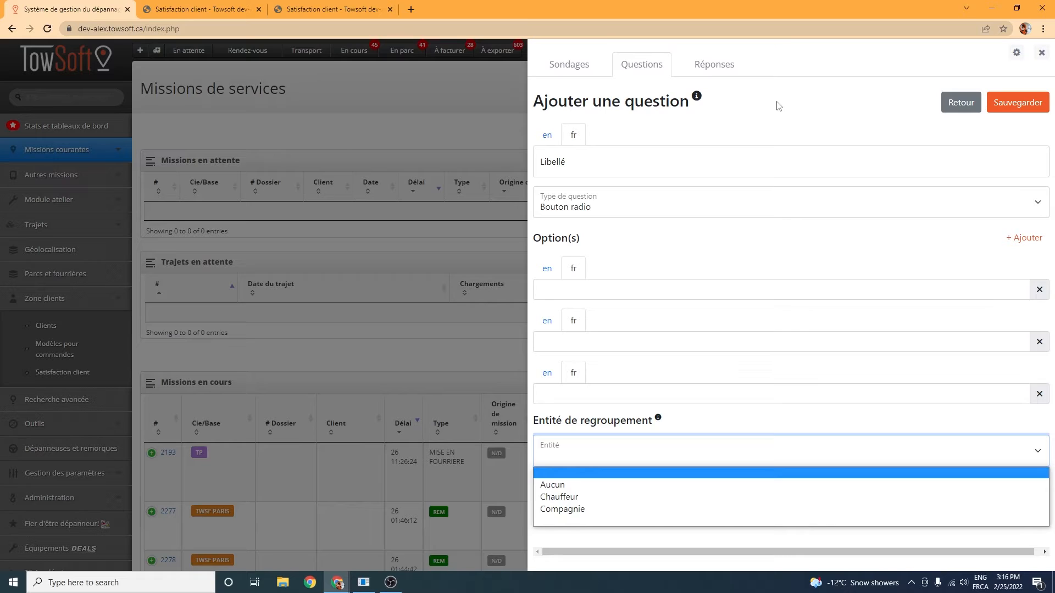
click(1003, 131)
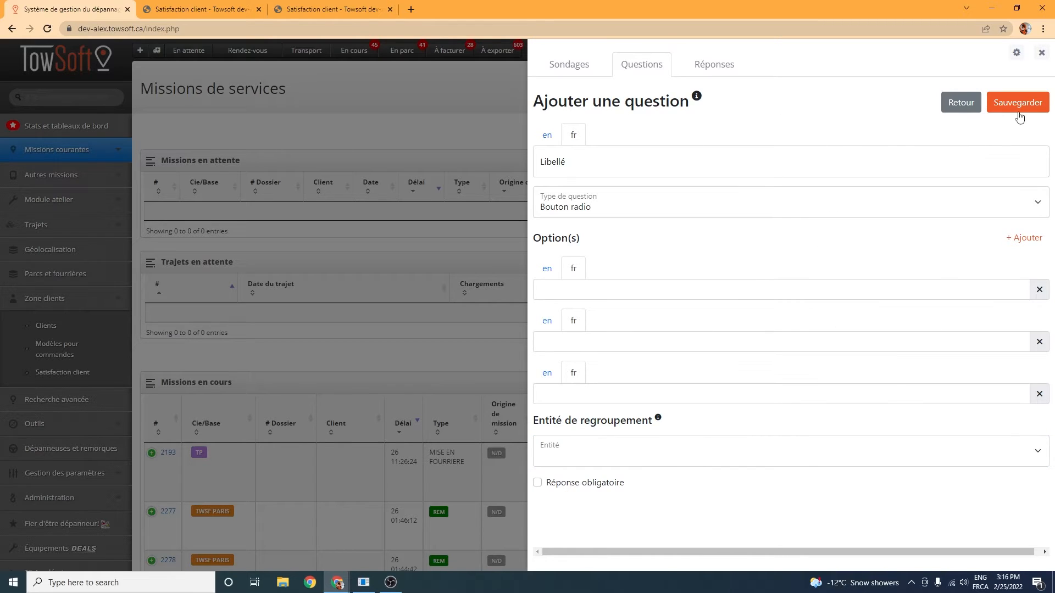
click(960, 108)
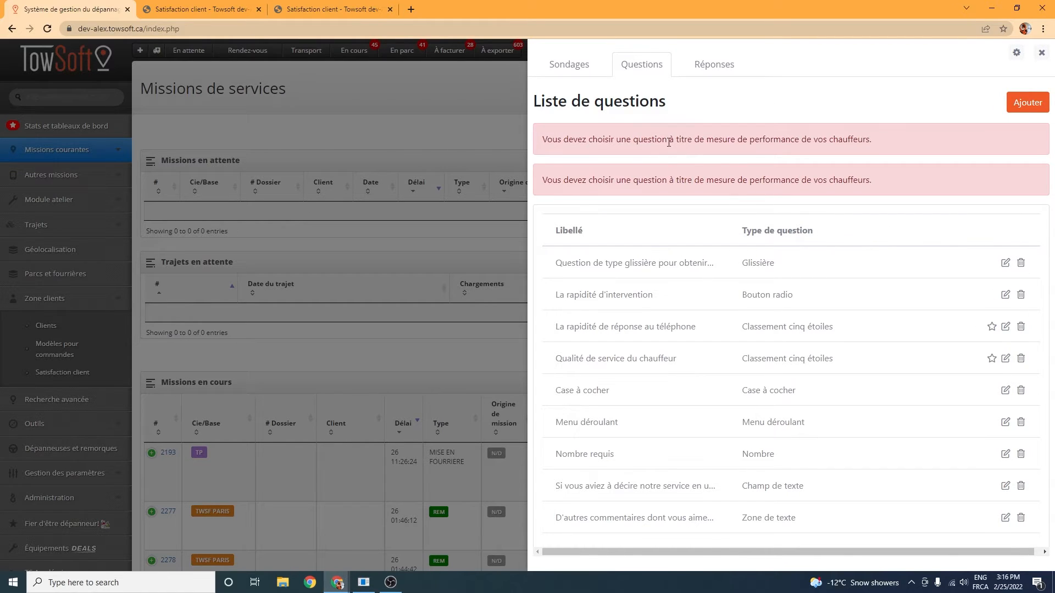
Step: Open the survey "Sondage par défaut" for editing and select its French label text
click(565, 73)
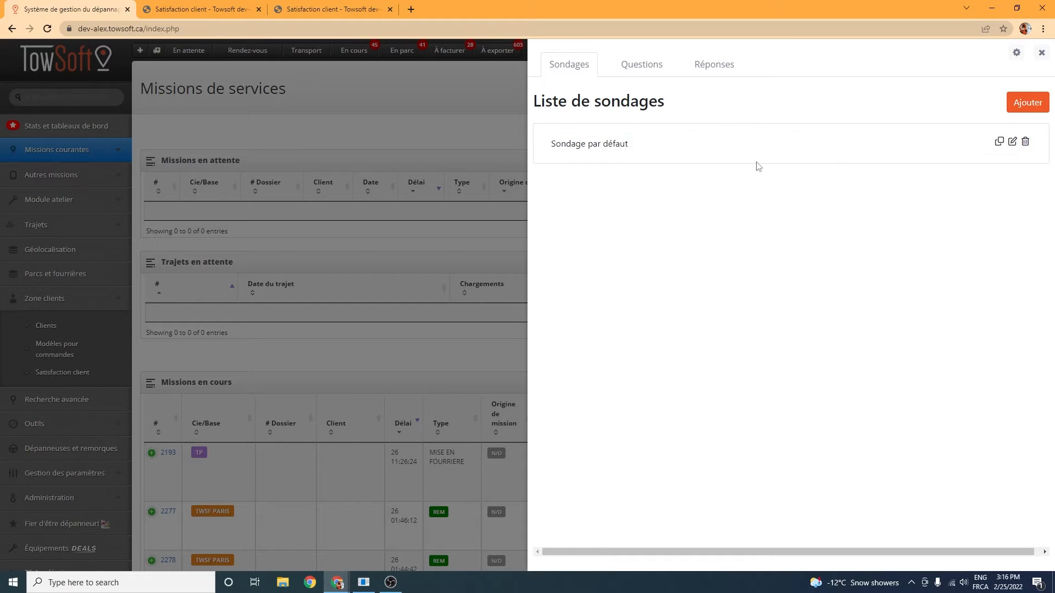
click(1013, 142)
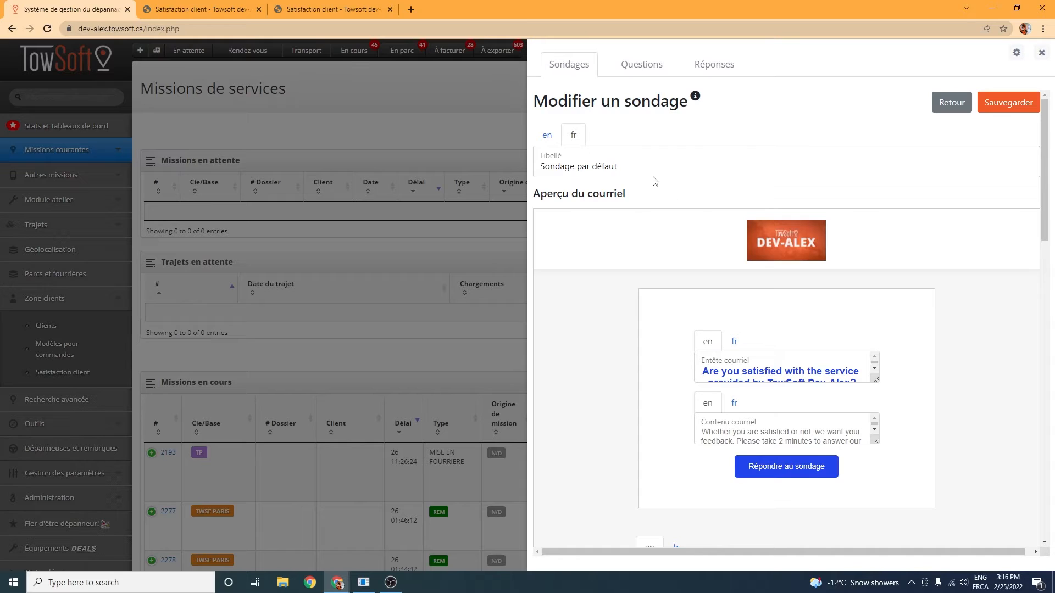
drag(664, 167, 537, 169)
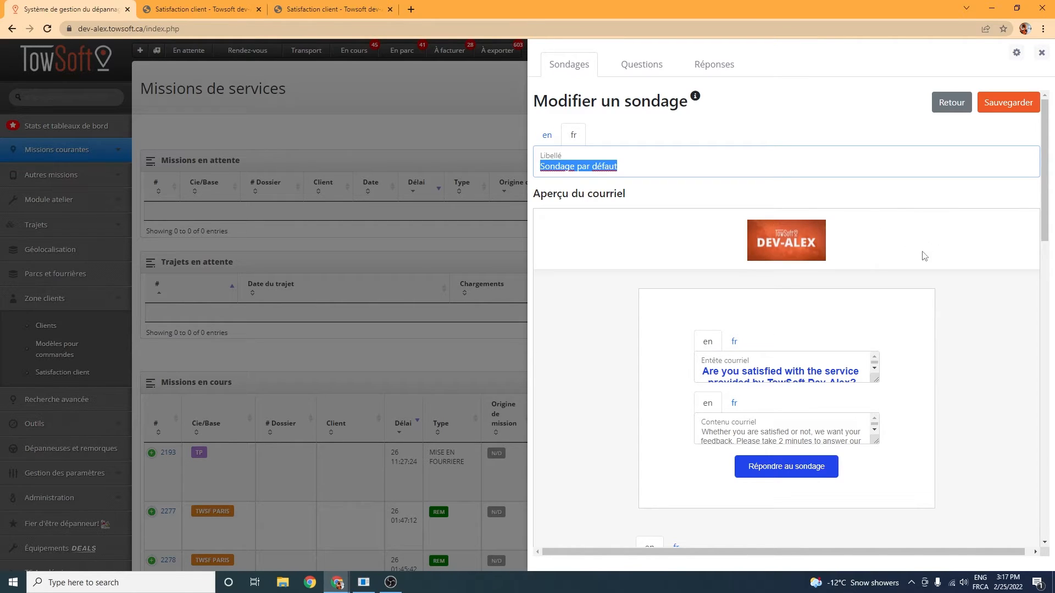
Step: Show the French versions of the email footer and of the survey's introduction header and content
scroll(924, 255, down, 2)
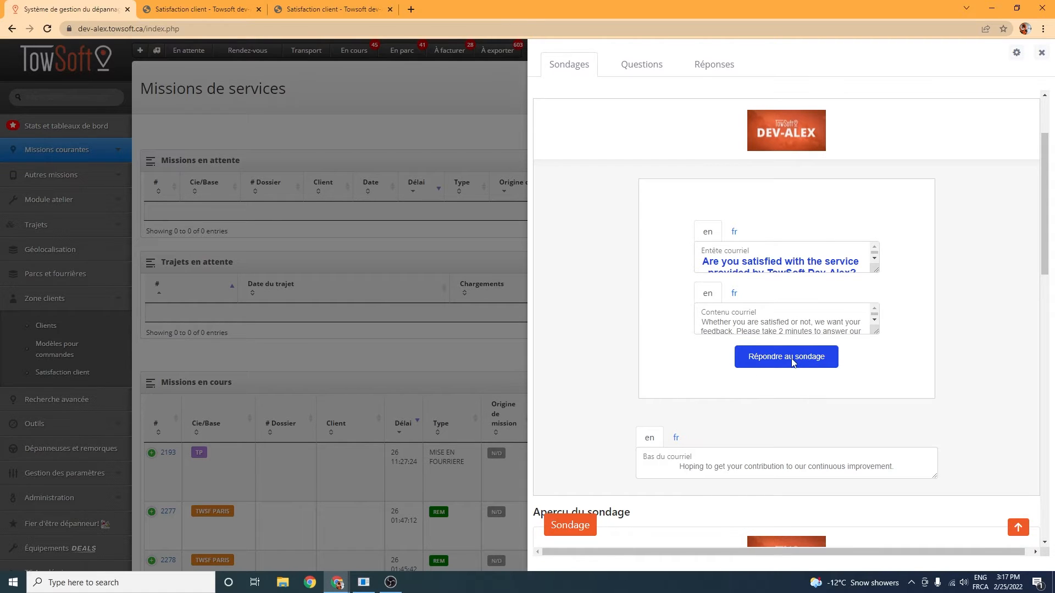
click(675, 438)
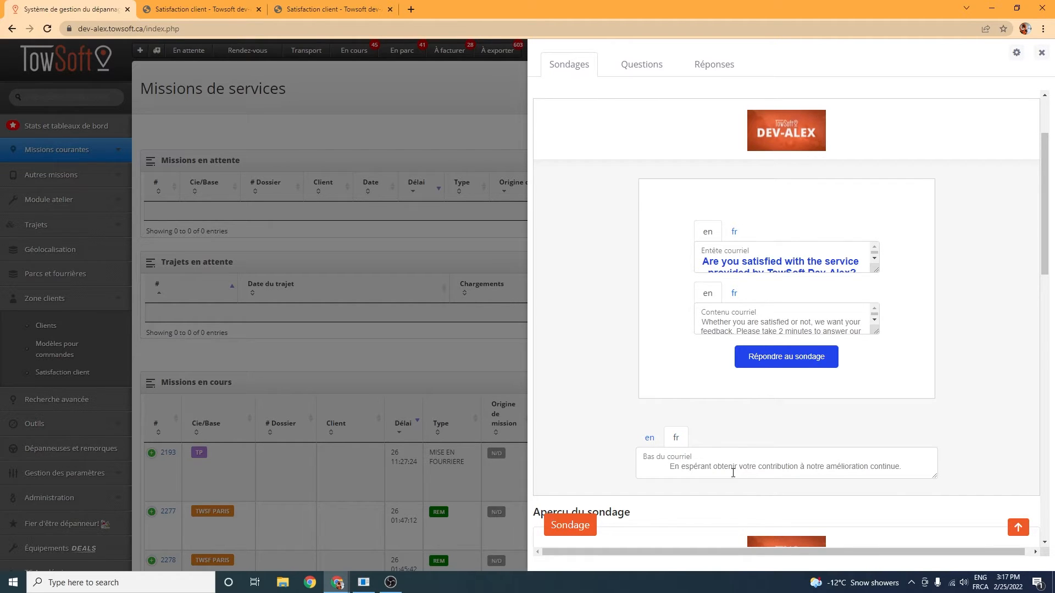
scroll(792, 466, down, 3)
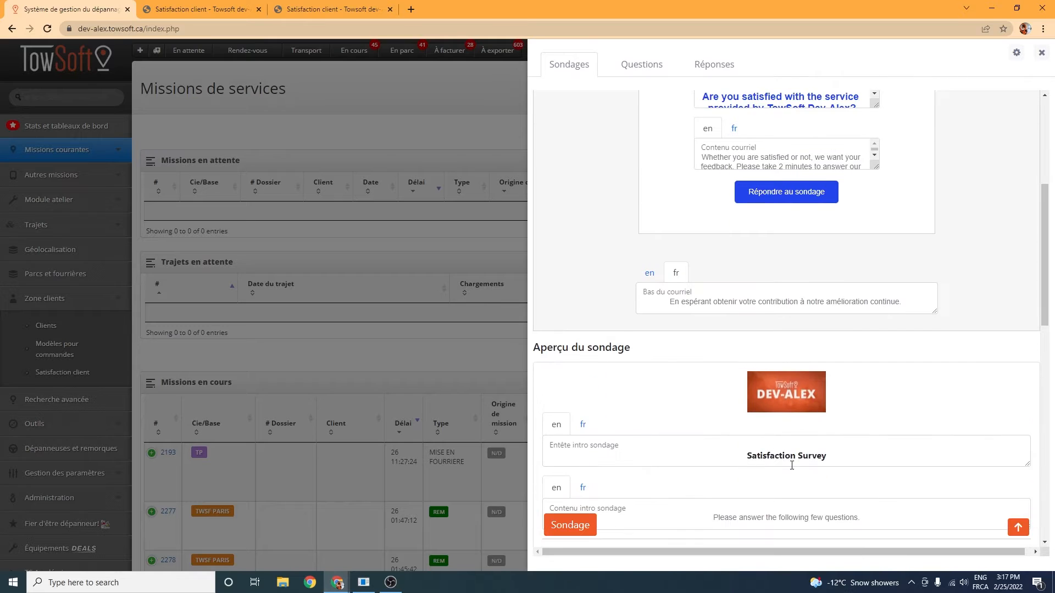
scroll(769, 459, down, 2)
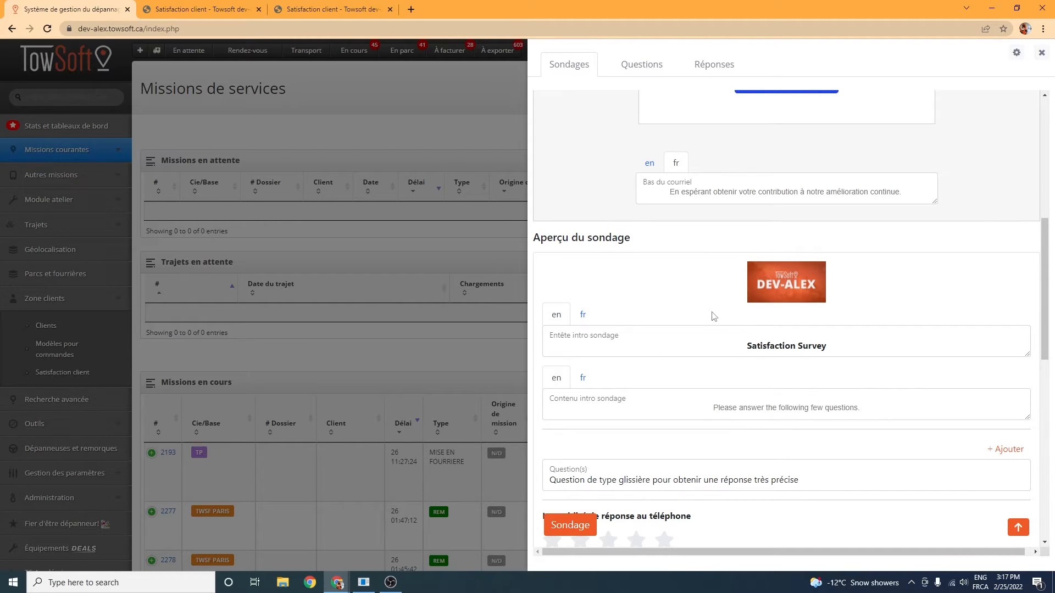
click(583, 315)
click(583, 378)
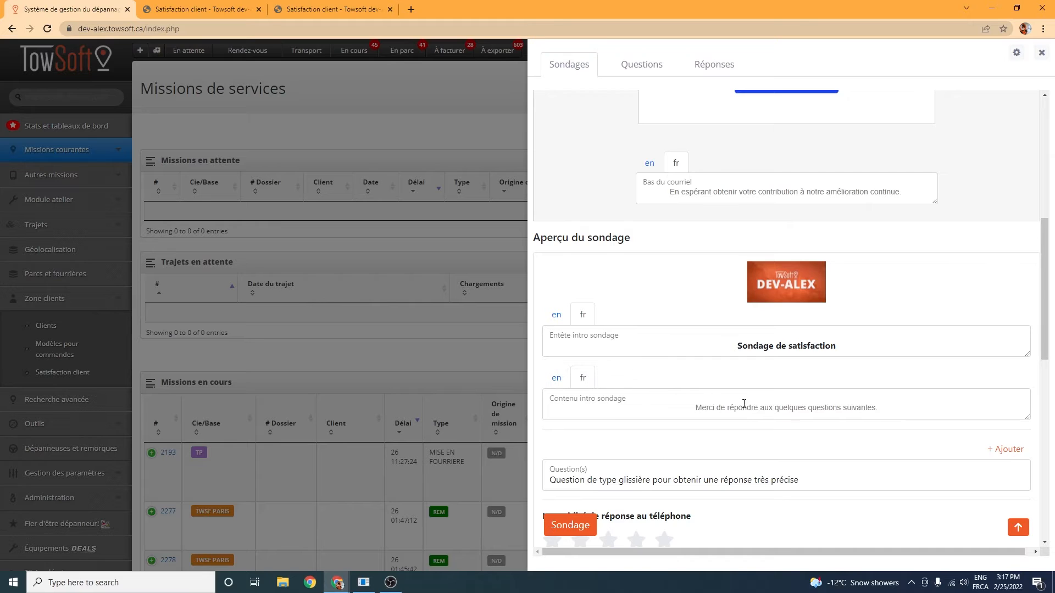
Step: Review the list of questions that can be added to the survey without changing the selection
scroll(756, 380, down, 1)
scroll(732, 235, down, 4)
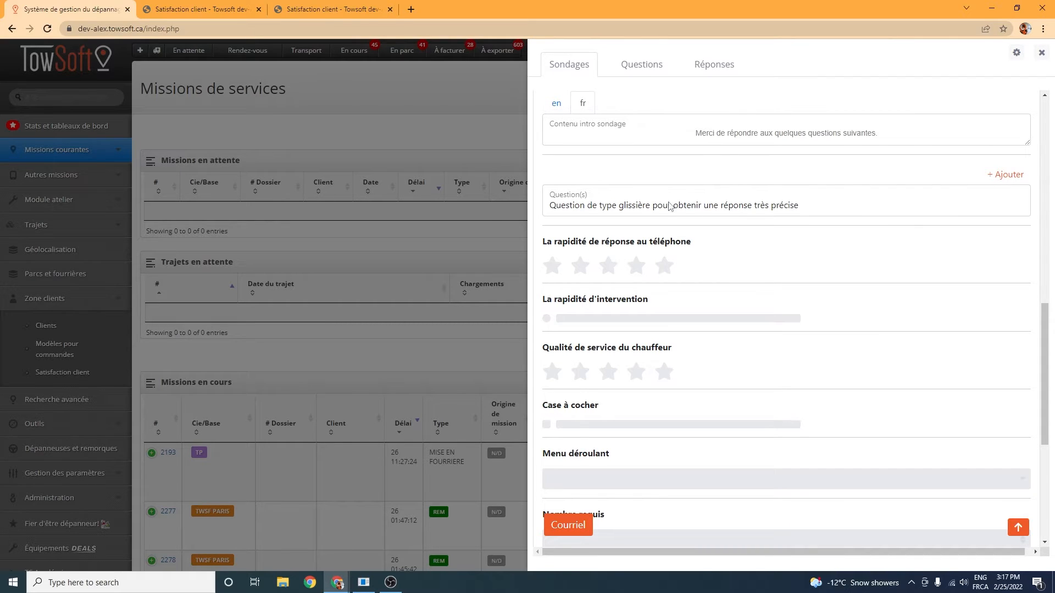
click(928, 208)
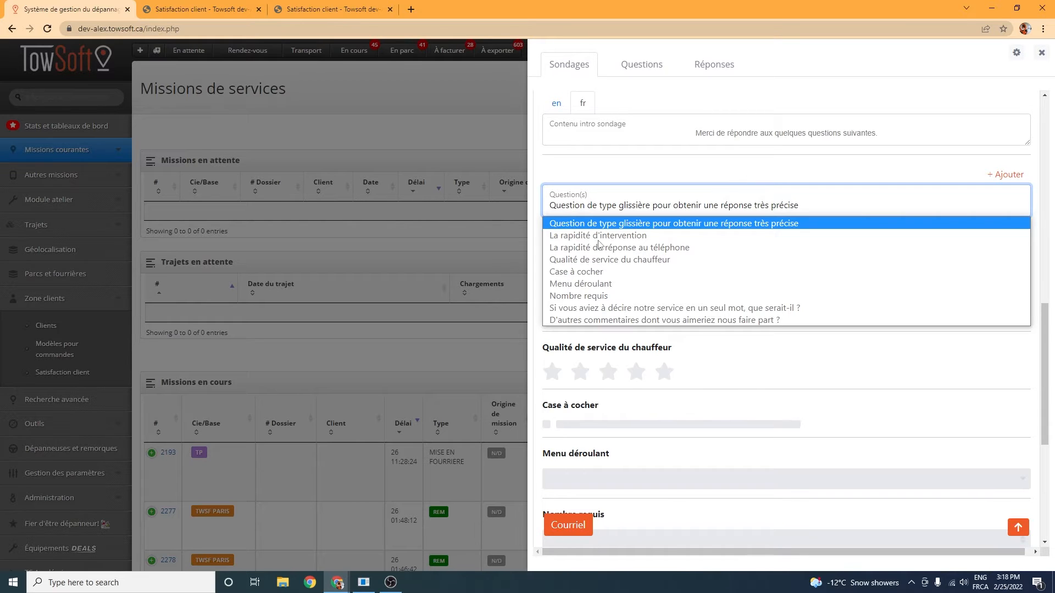
click(875, 179)
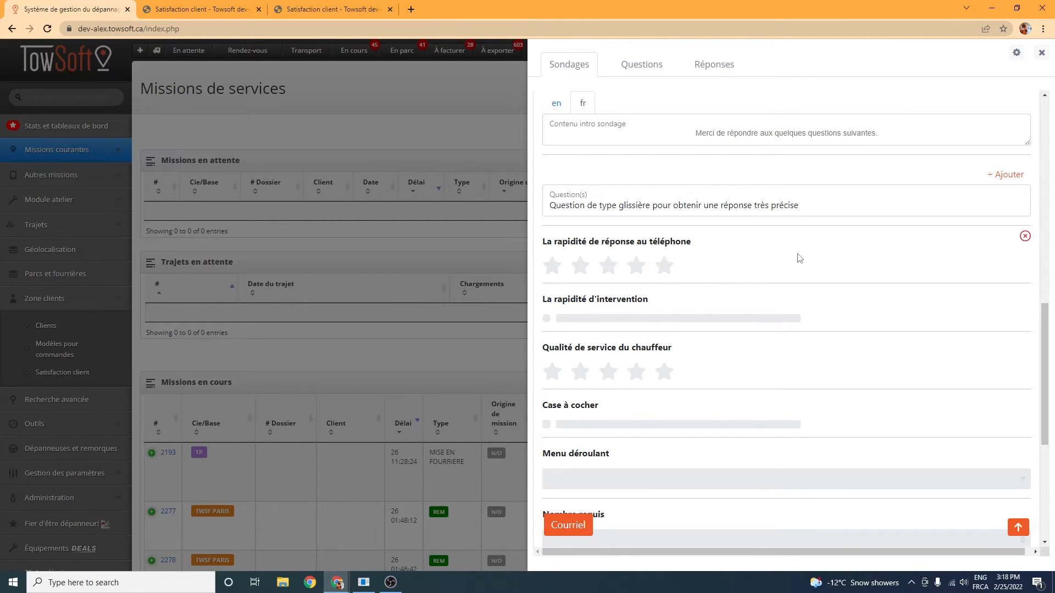
Step: Review the survey's included questions and show its closing header and content in French
scroll(667, 184, down, 1)
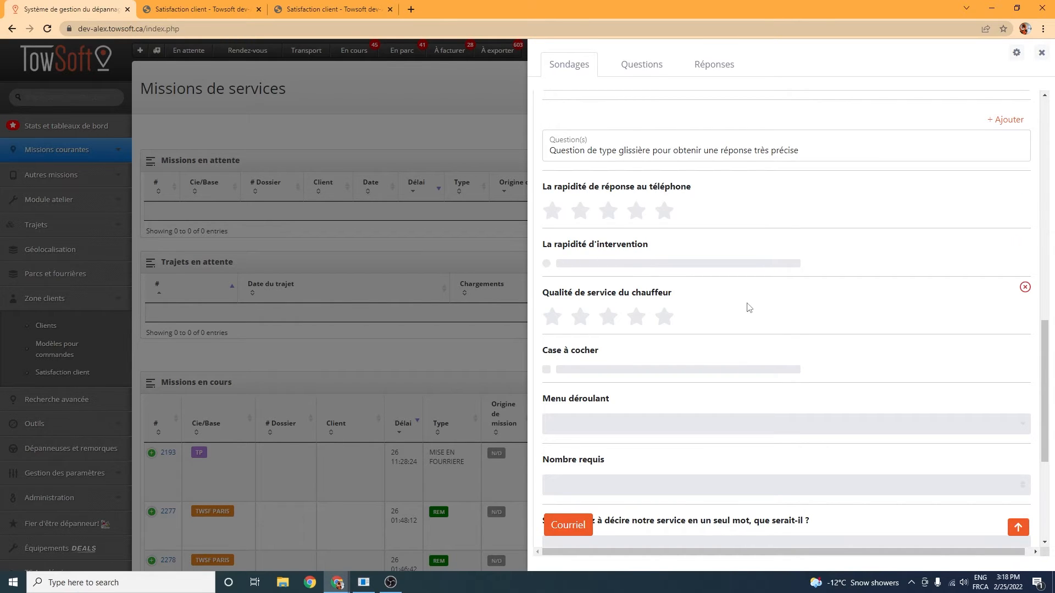
scroll(709, 320, down, 4)
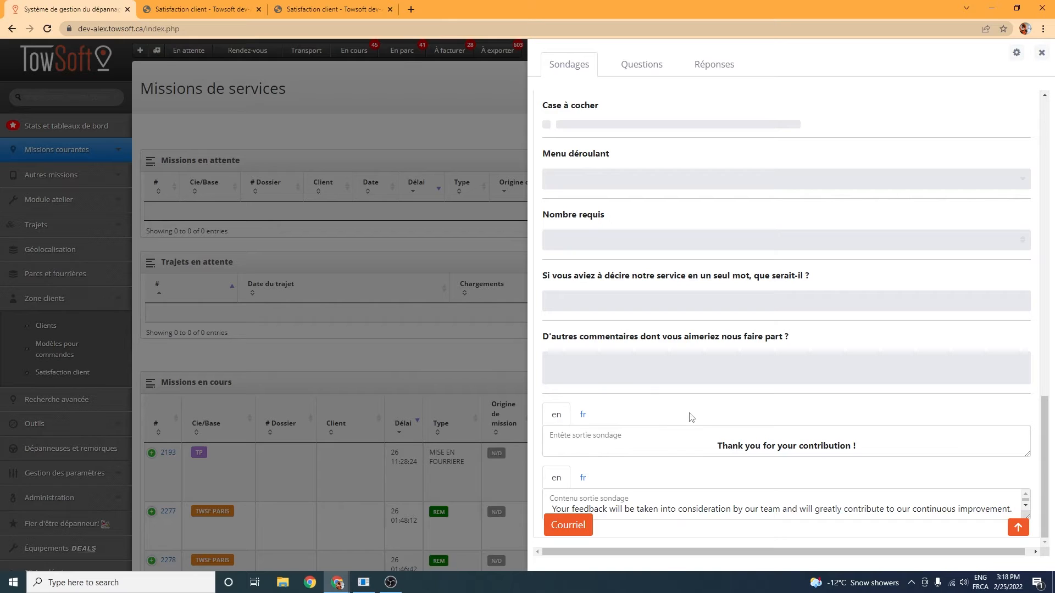
click(582, 416)
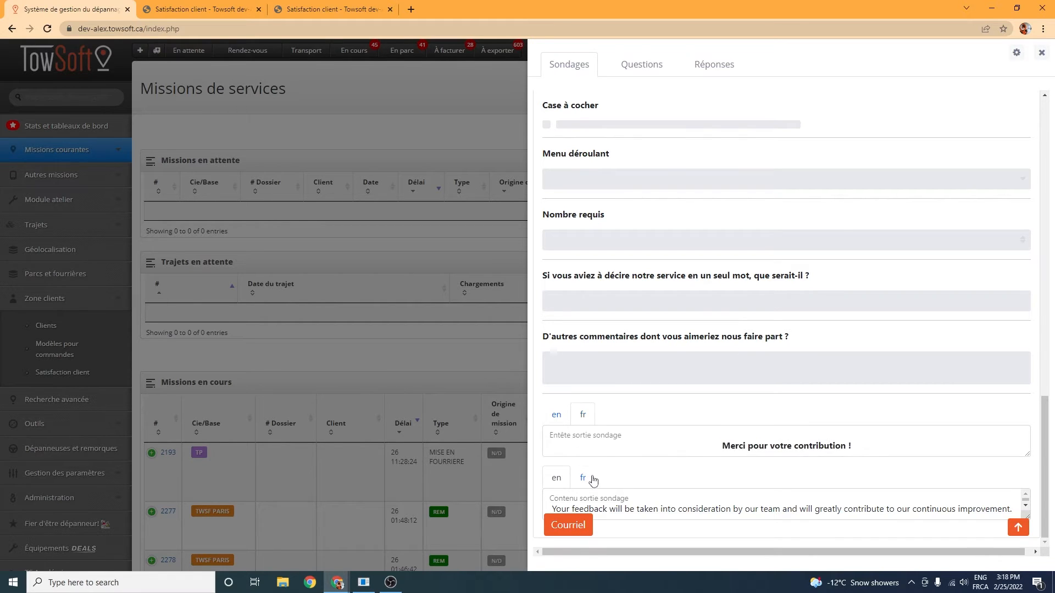
click(583, 479)
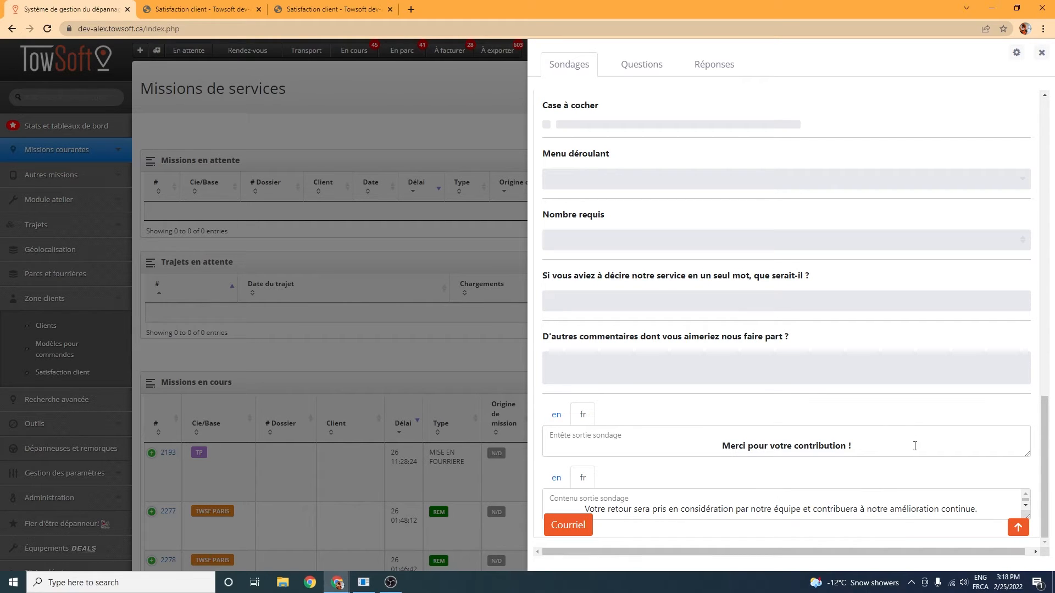
Step: Switch to the Gmail window with the received survey email and review its content, highlighting the footer sentence
scroll(859, 357, up, 6)
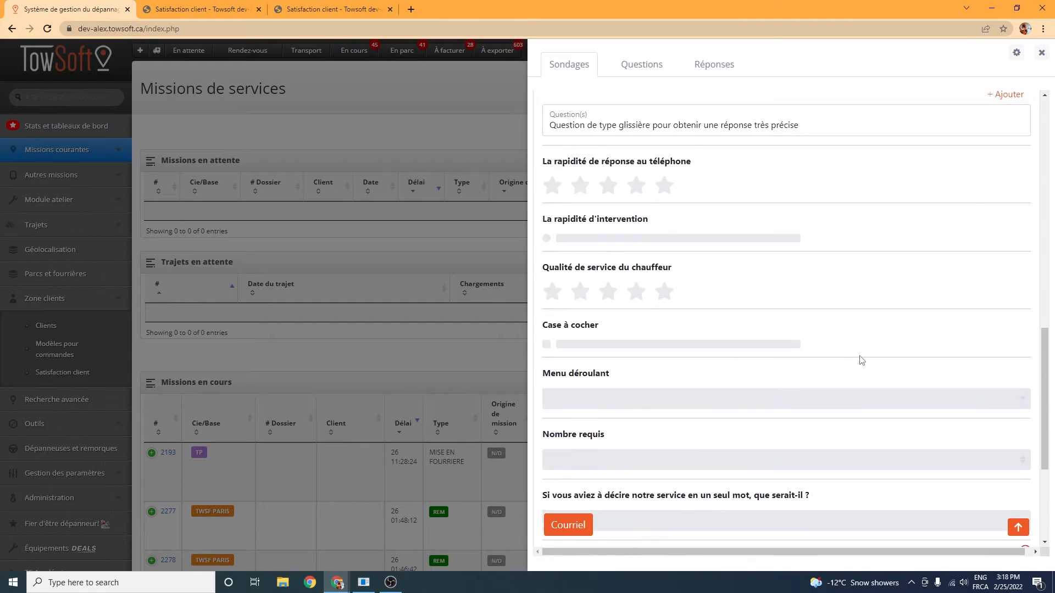
scroll(861, 360, up, 6)
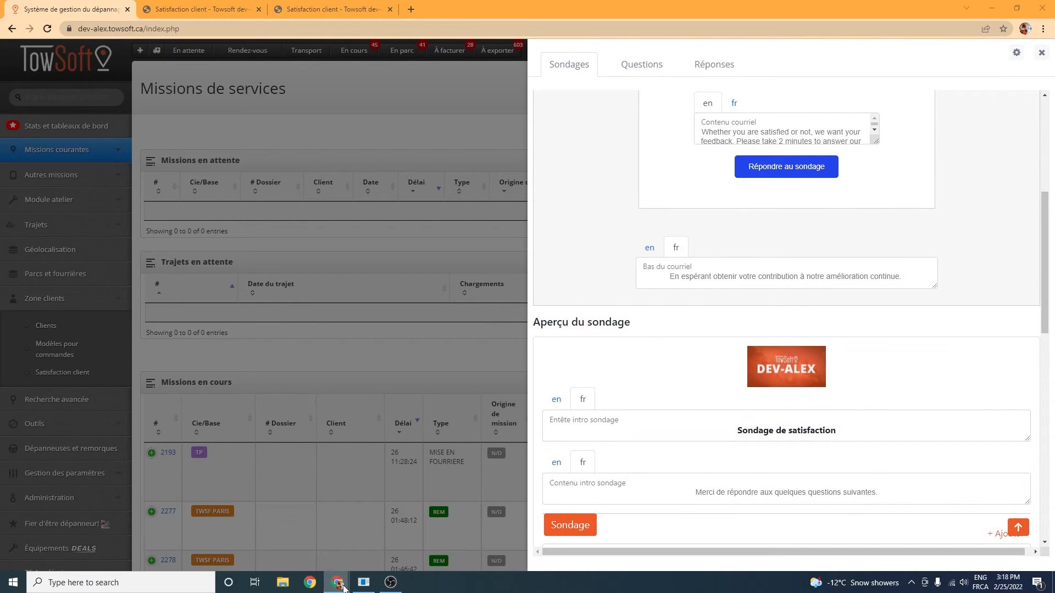
mouse_move(338, 581)
click(450, 549)
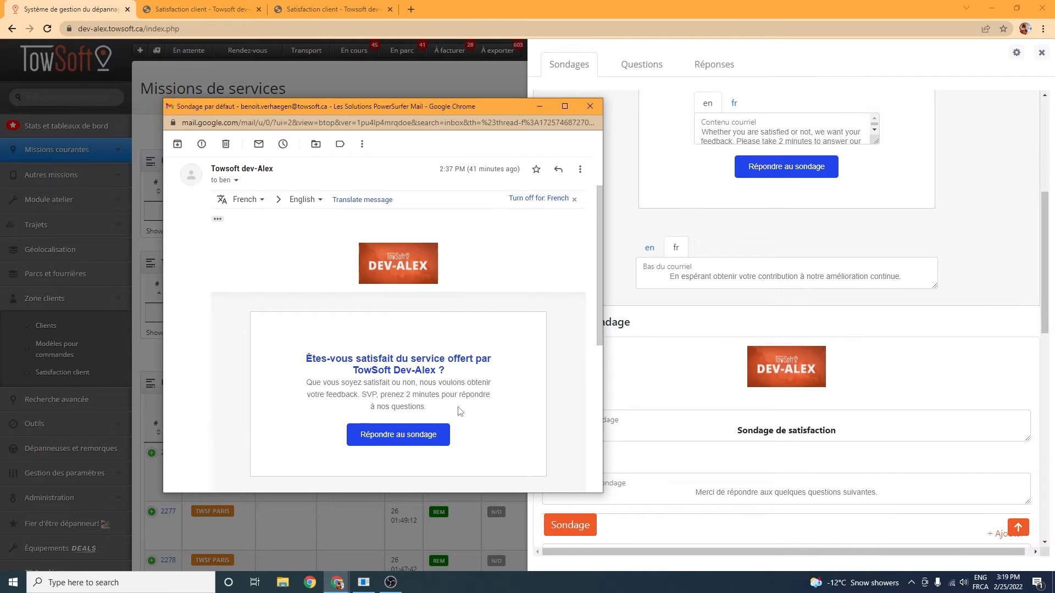
scroll(460, 411, down, 1)
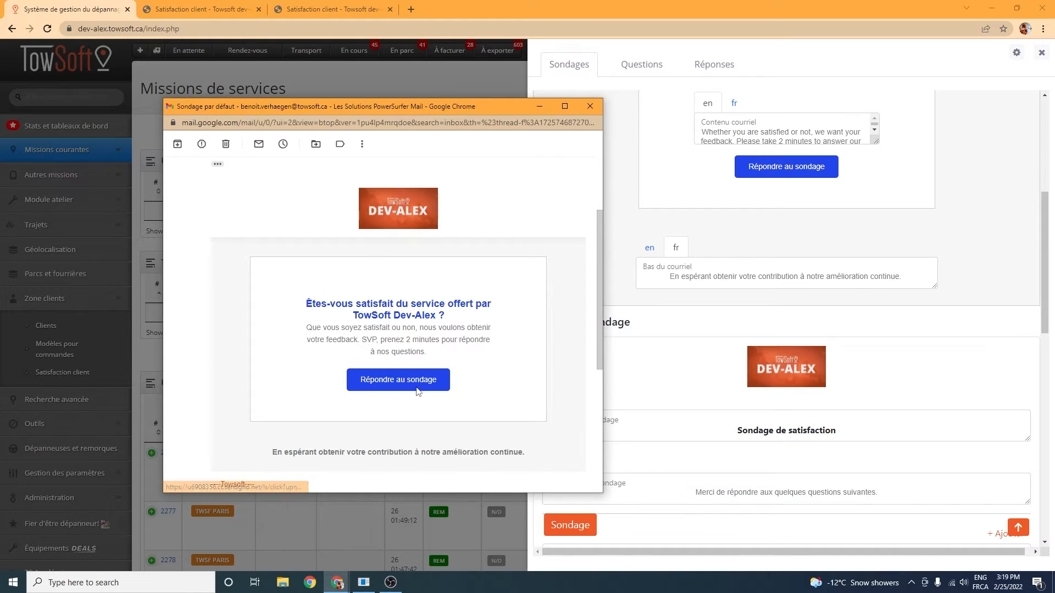
scroll(331, 454, down, 1)
drag(293, 397, 511, 394)
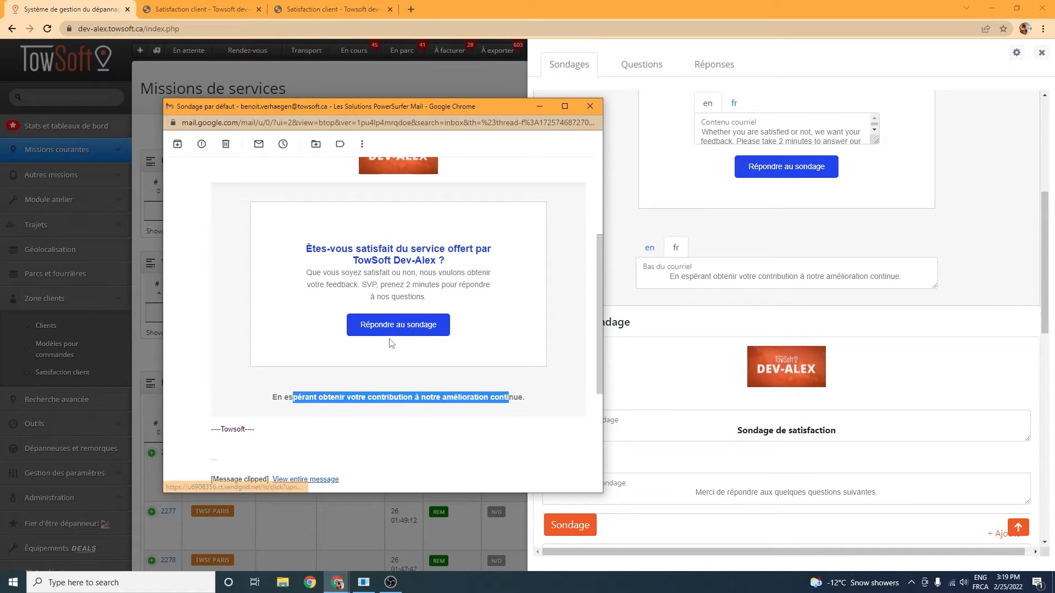
Step: On the open survey page, rate telephone response speed 3.5 stars, intervention speed "Très lente" and driver service quality 5 stars
click(206, 4)
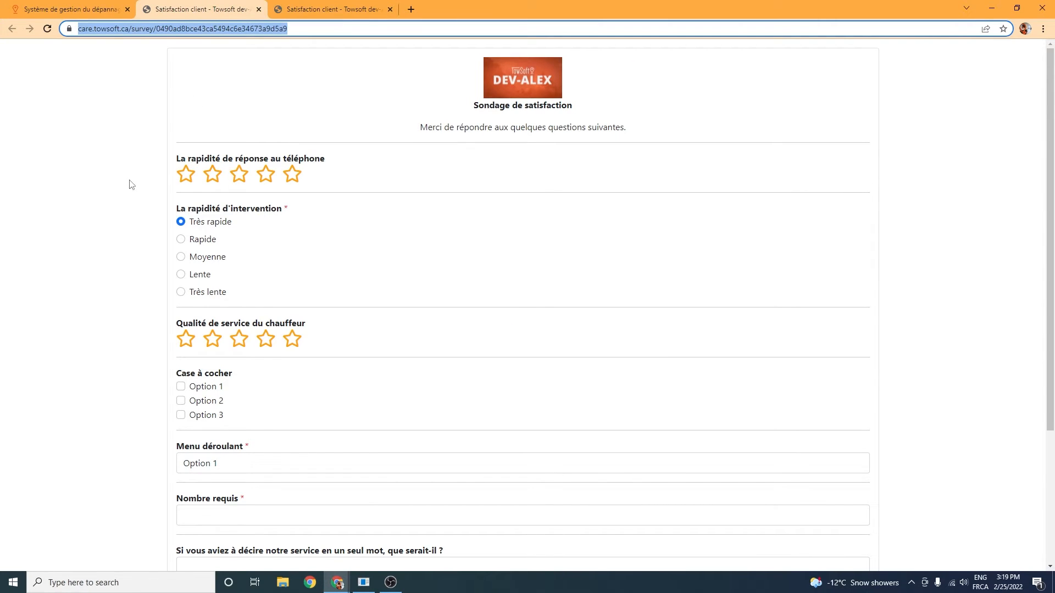
click(265, 179)
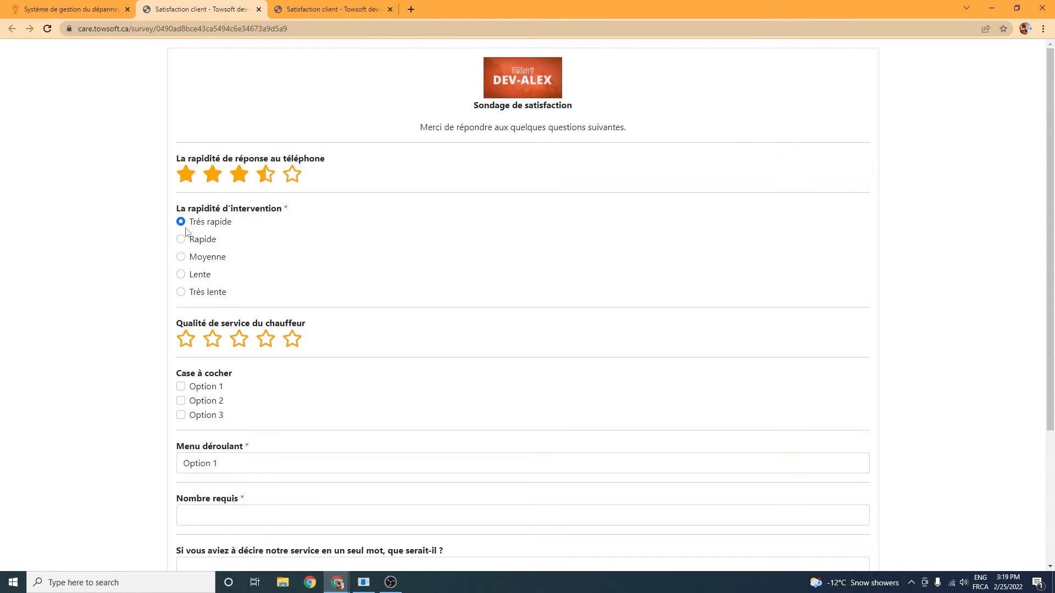
click(181, 240)
click(181, 258)
click(181, 292)
scroll(294, 299, down, 1)
click(297, 286)
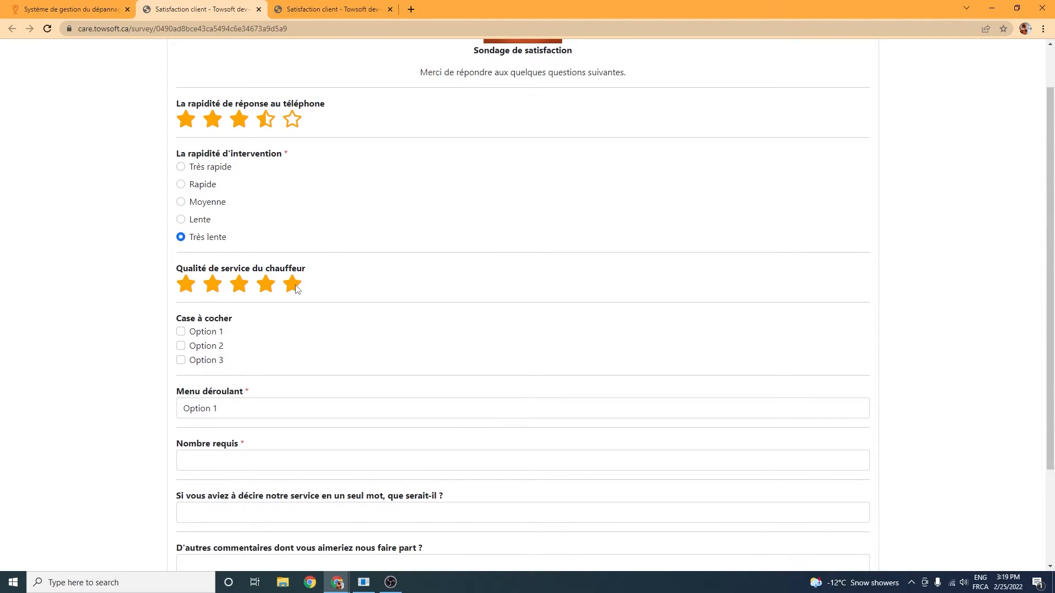
Step: Check Option 1 and Option 2 under "Case à cocher" and choose Option 2 for "Menu déroulant"
scroll(240, 347, down, 1)
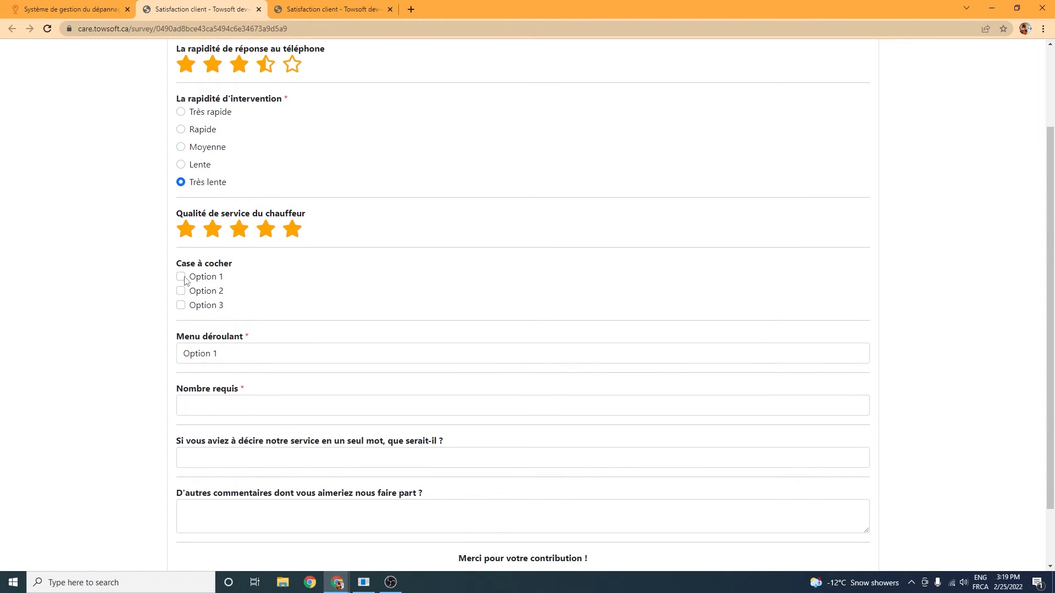
click(182, 277)
click(182, 292)
scroll(82, 316, down, 1)
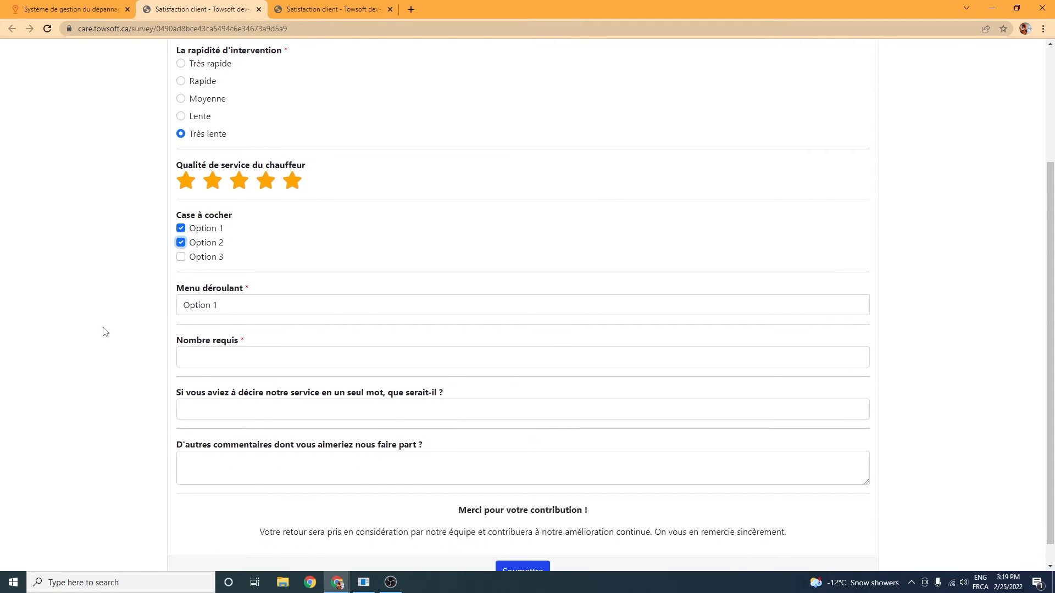
click(278, 305)
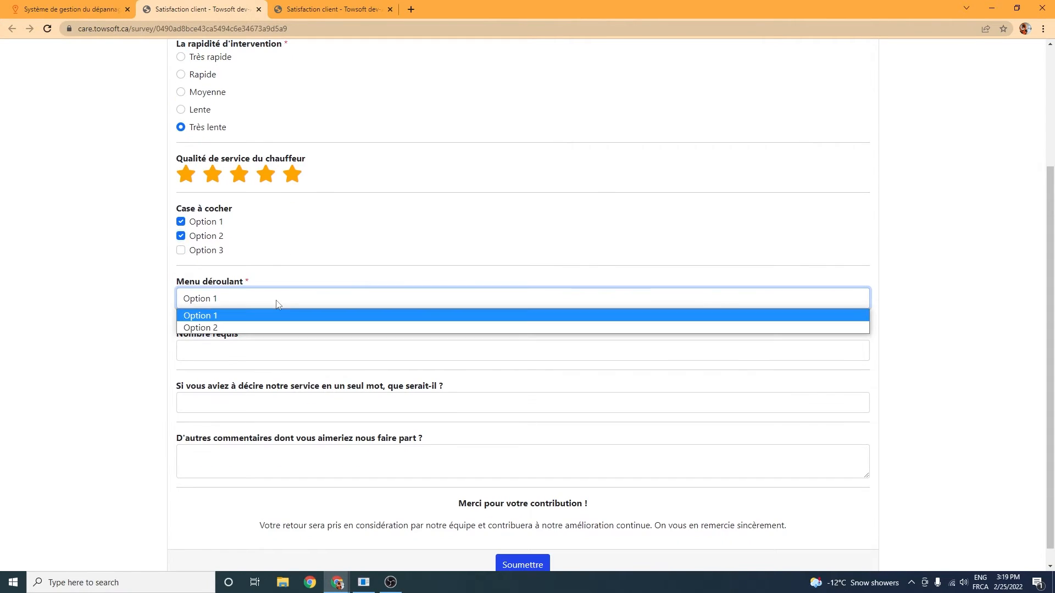
click(234, 330)
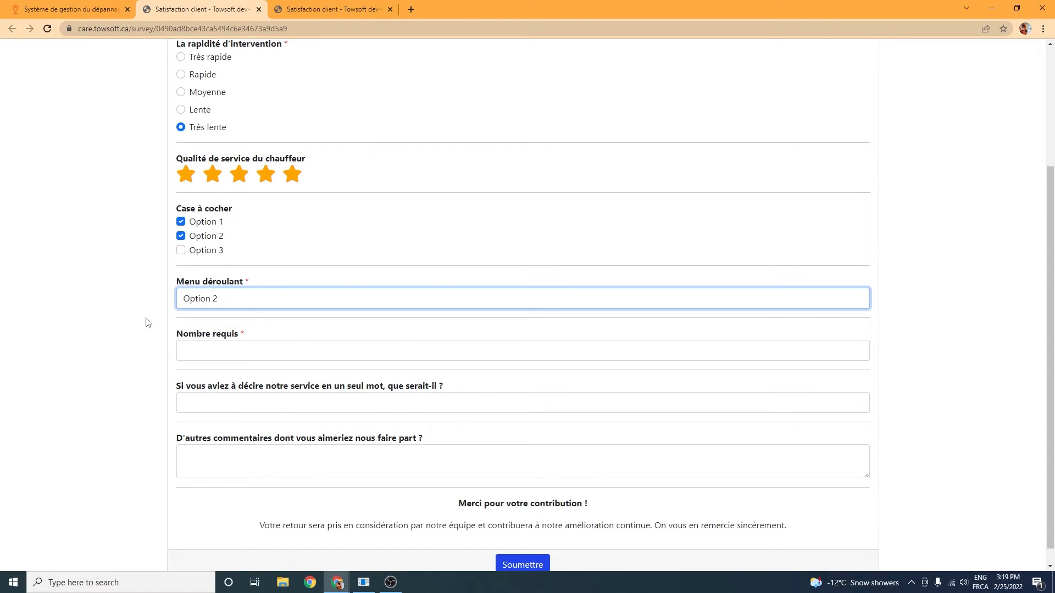
Step: Enter 5 for "Nombre requis", leaving the one-word service description and the other comments blank
click(266, 348)
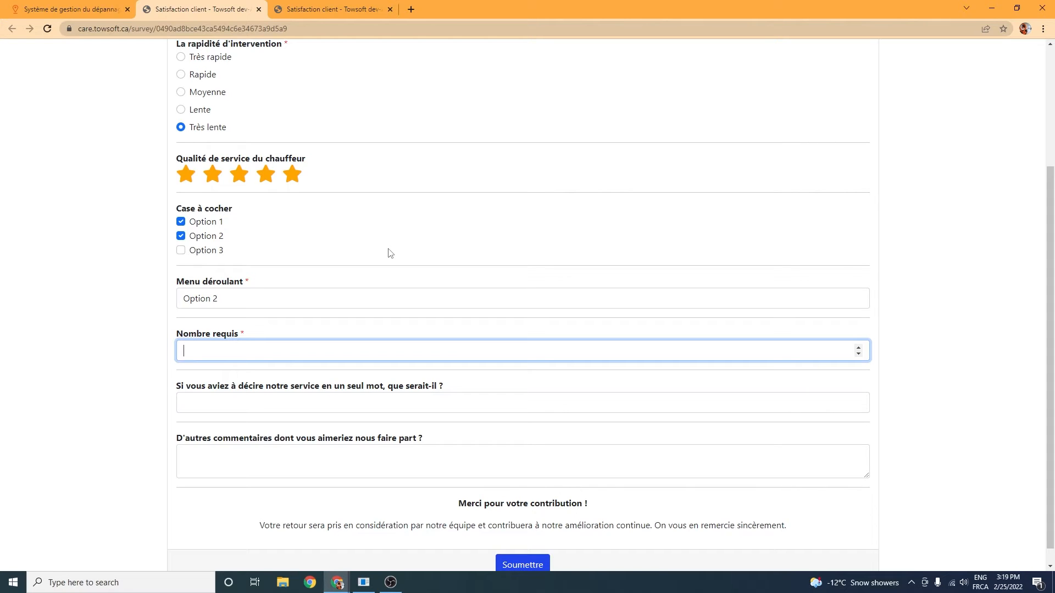
click(125, 362)
click(320, 404)
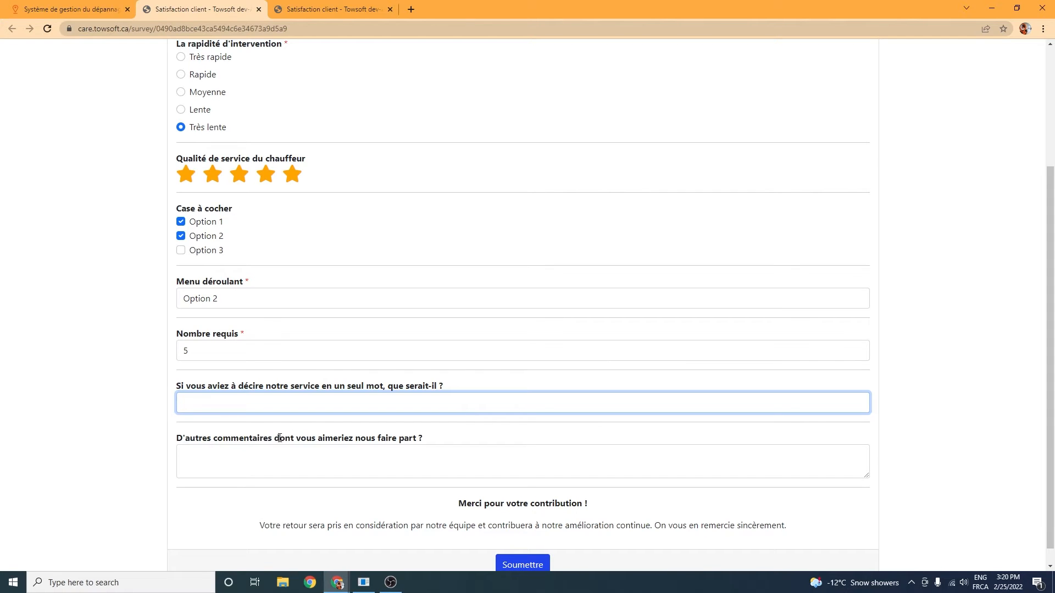
click(217, 451)
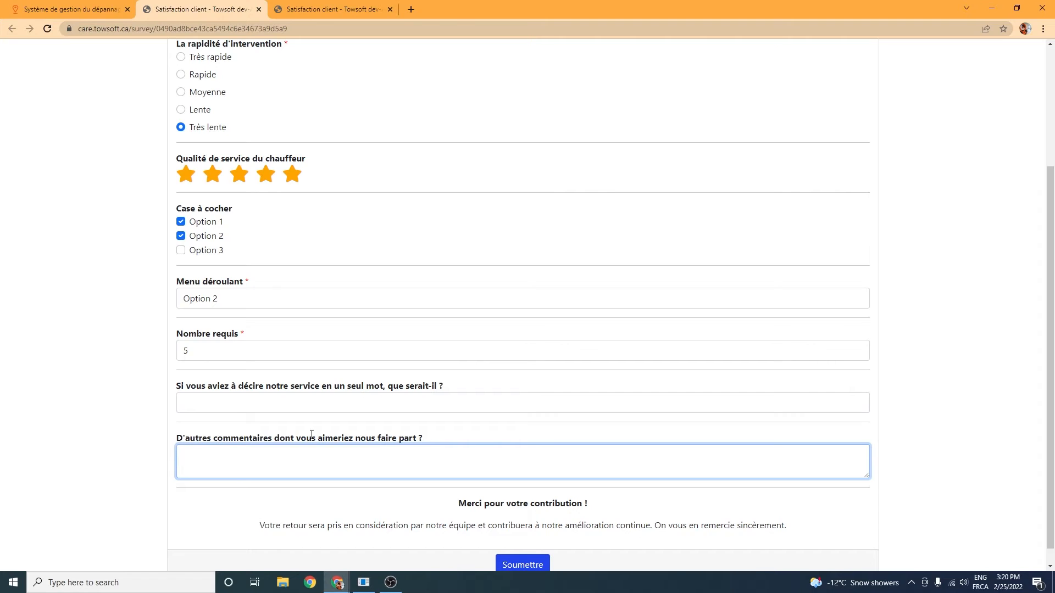
scroll(566, 477, down, 1)
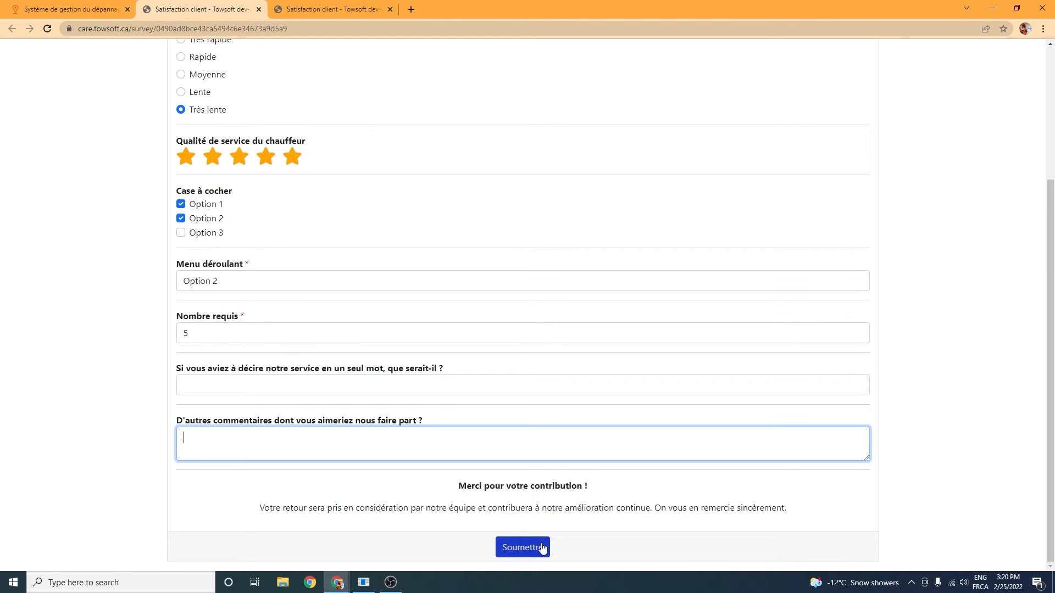
Step: Switch to the mobile view of the survey, answer intervention speed with "Rapide" and look through the remaining questions
click(331, 7)
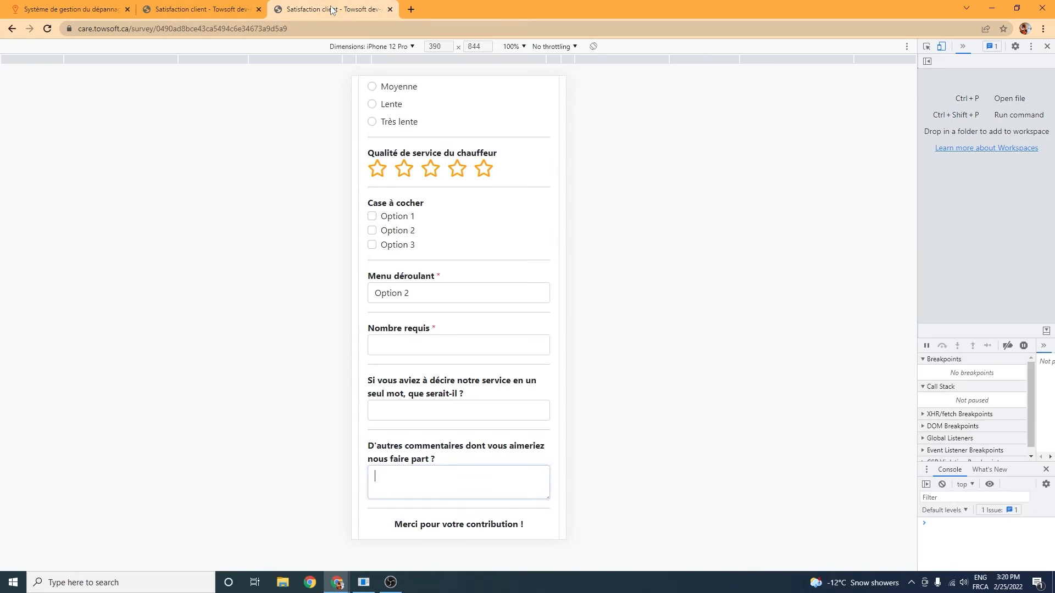
scroll(470, 186, up, 4)
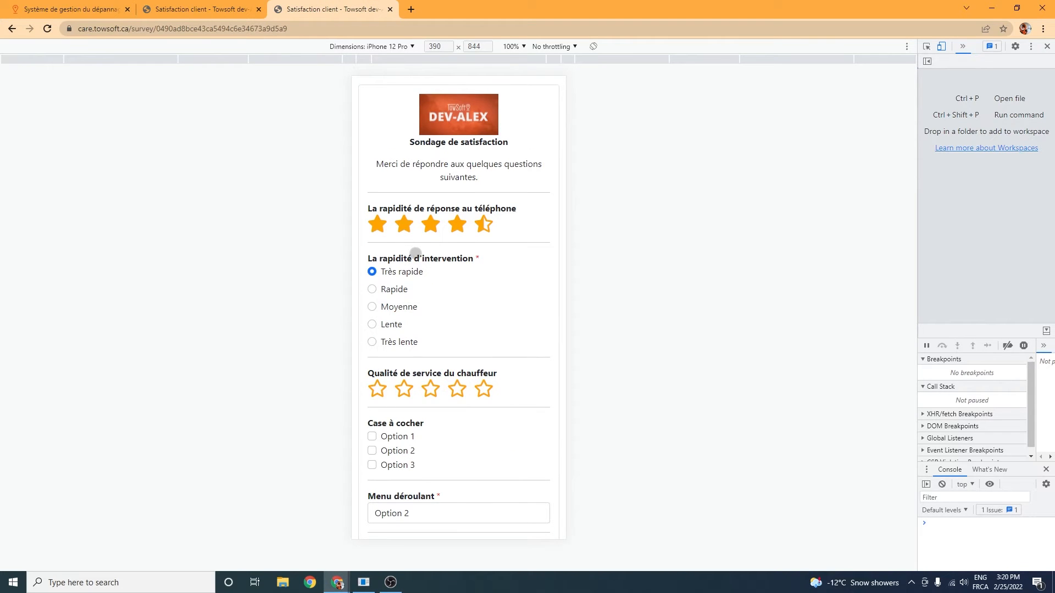
click(373, 290)
drag(476, 354, 480, 160)
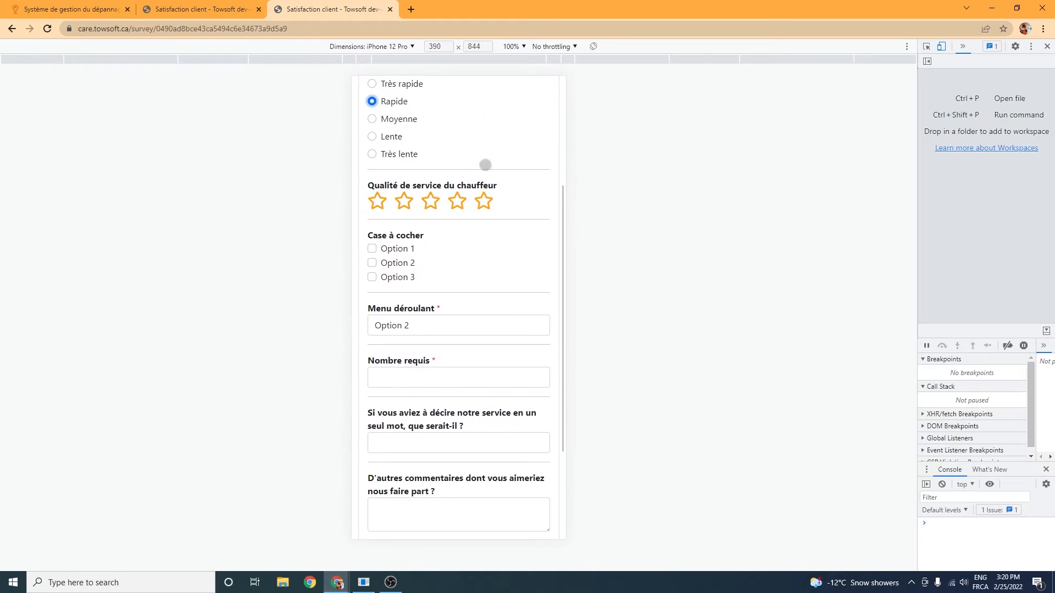
drag(480, 448, 494, 287)
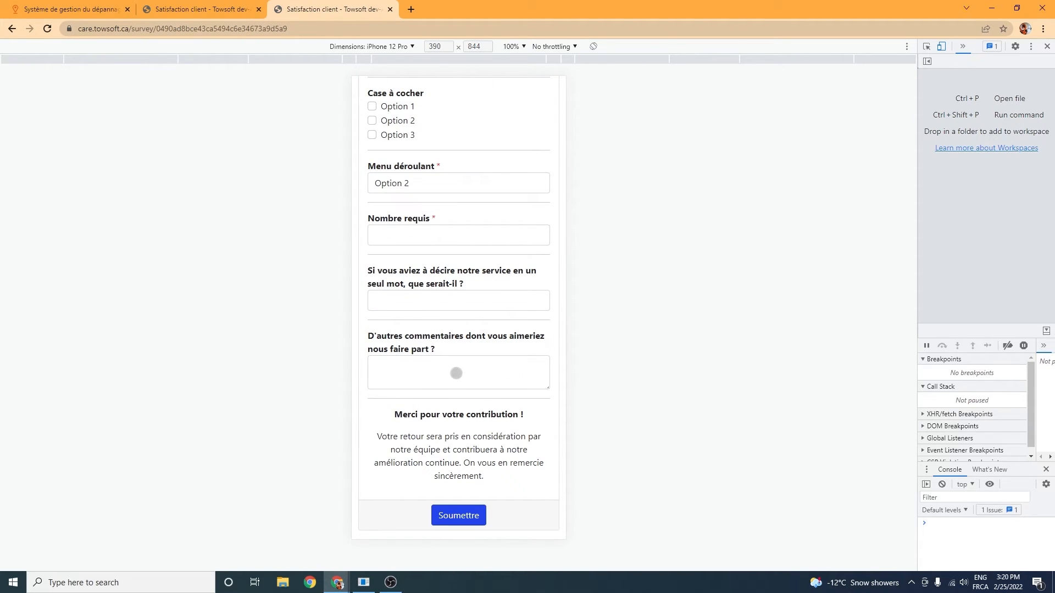
Step: Return to the default survey's editing page and review its email preview, survey introduction and included questions
click(74, 10)
scroll(729, 272, up, 4)
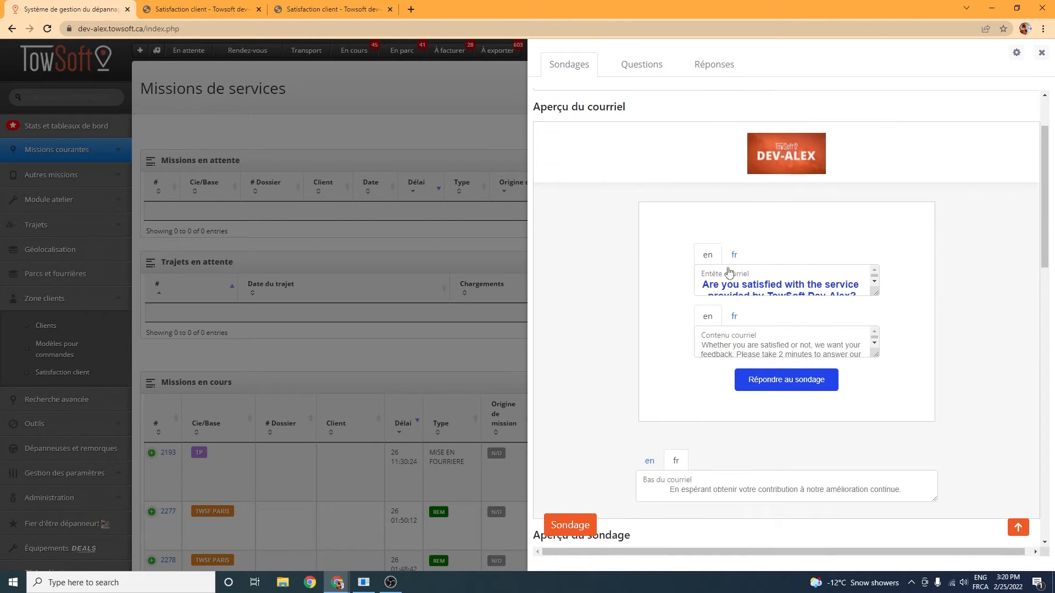
scroll(734, 265, up, 2)
scroll(805, 234, down, 10)
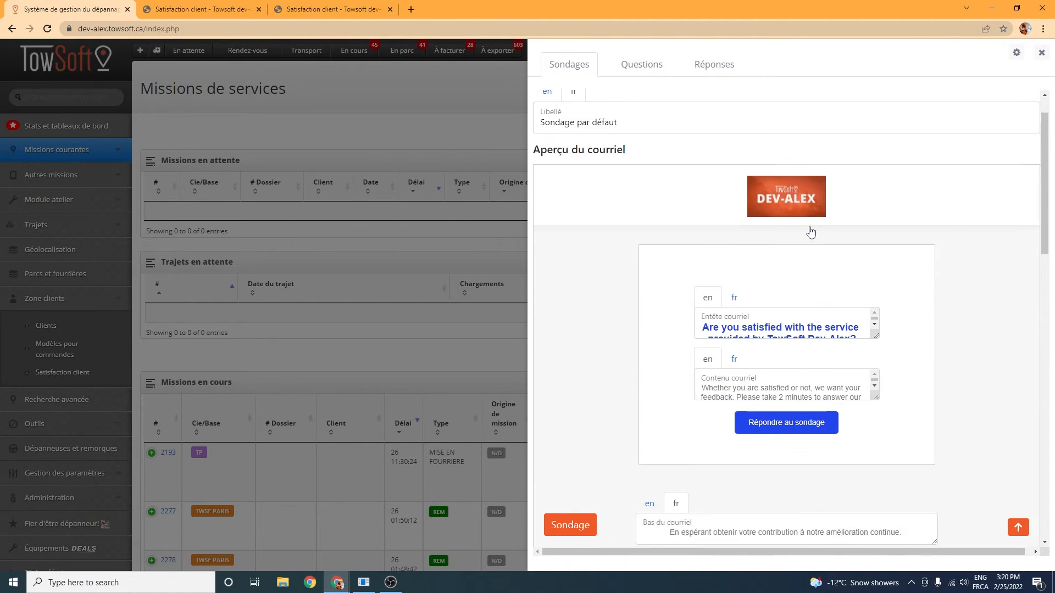
scroll(805, 234, down, 4)
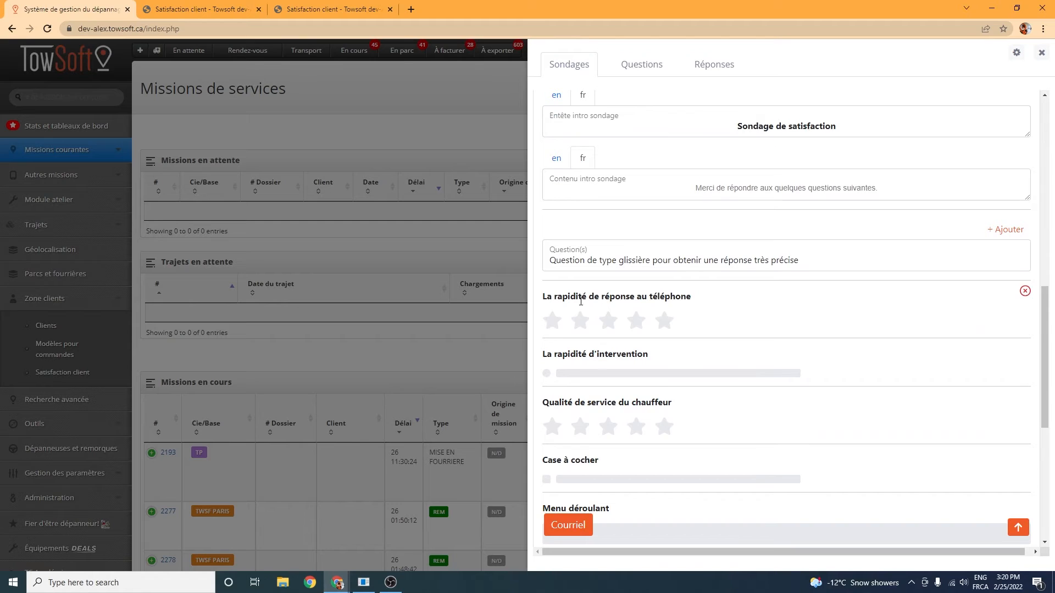
scroll(684, 270, down, 3)
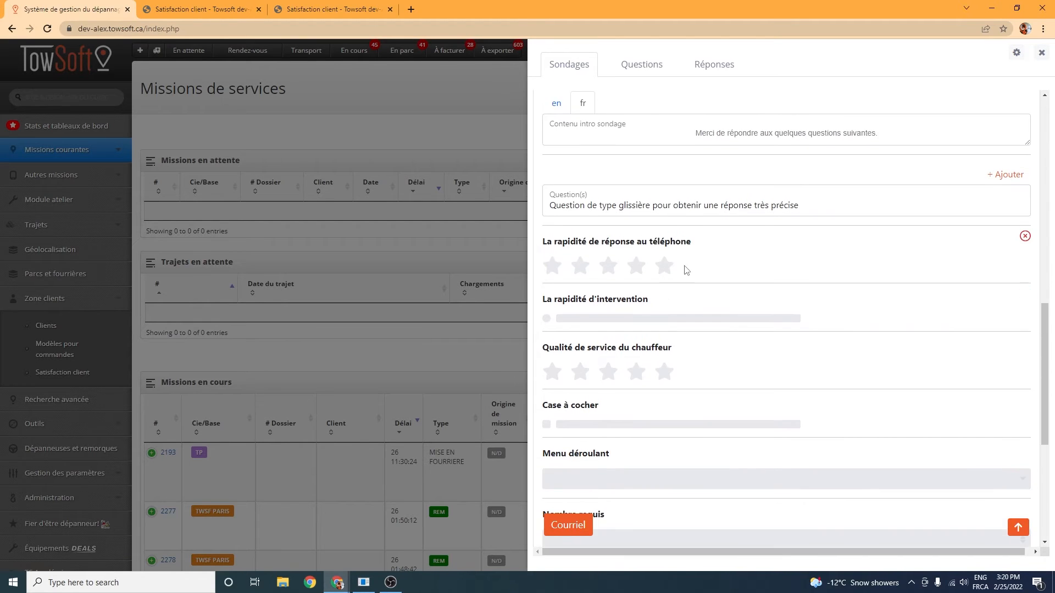
scroll(714, 236, down, 1)
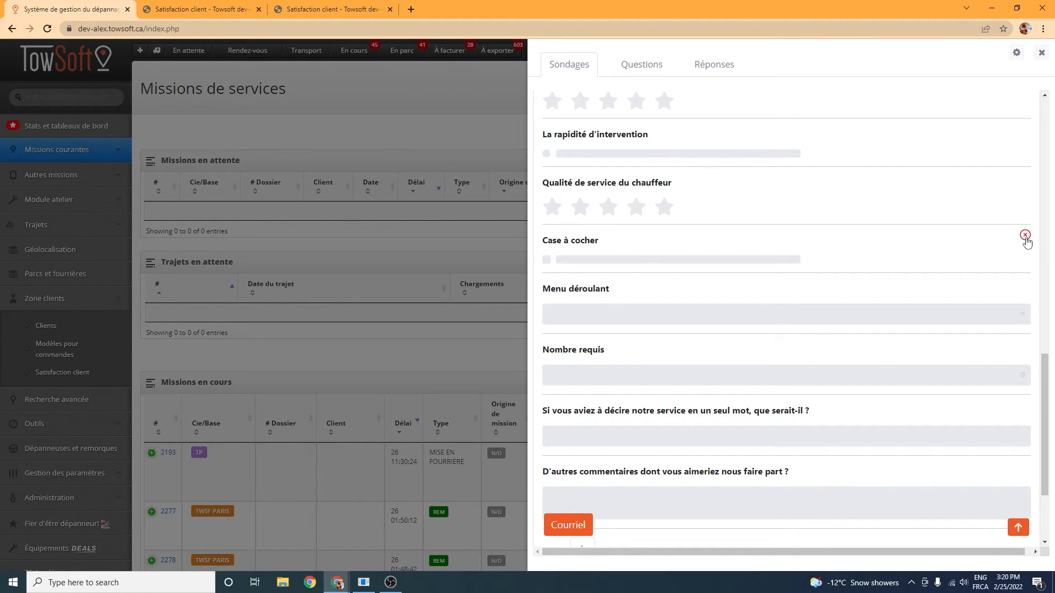
scroll(859, 371, up, 11)
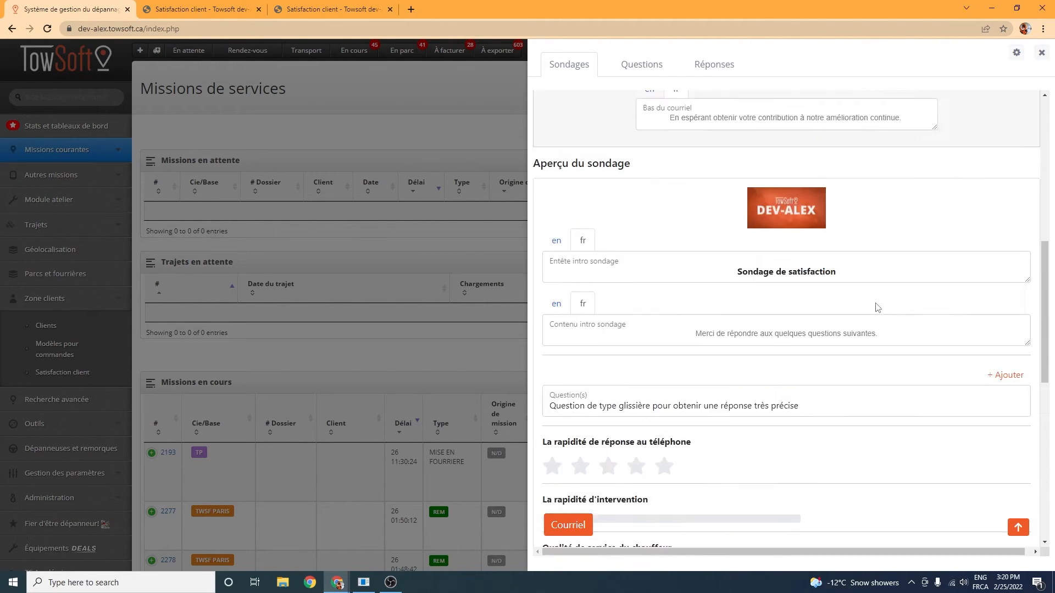
scroll(922, 214, up, 4)
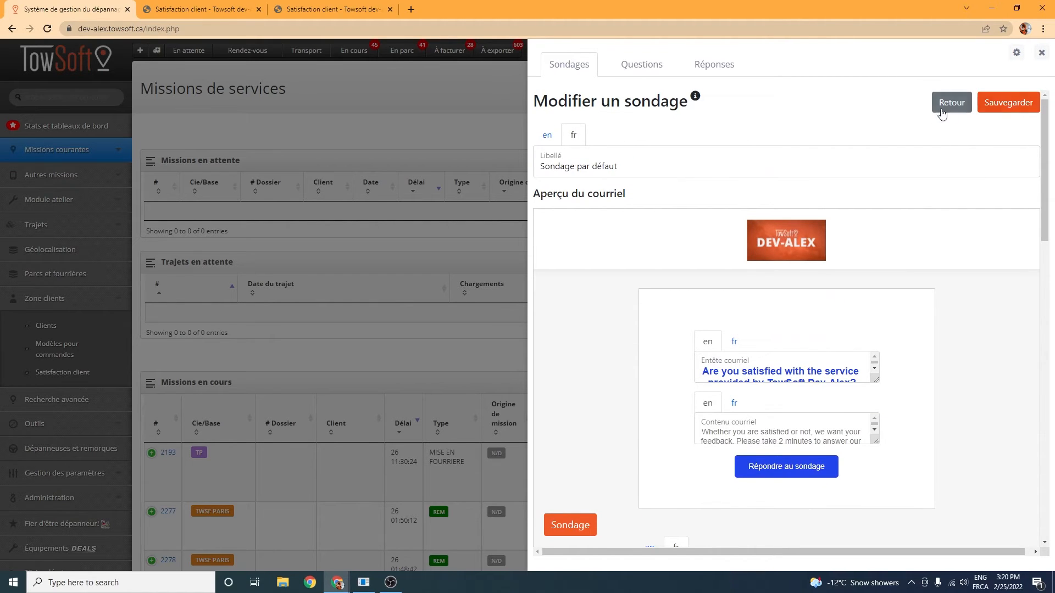
Step: Search the survey responses by mission date for "Sondage par défaut" and the interventions "Dépannage rapide atelier" and "Dépannage sur place"
click(714, 66)
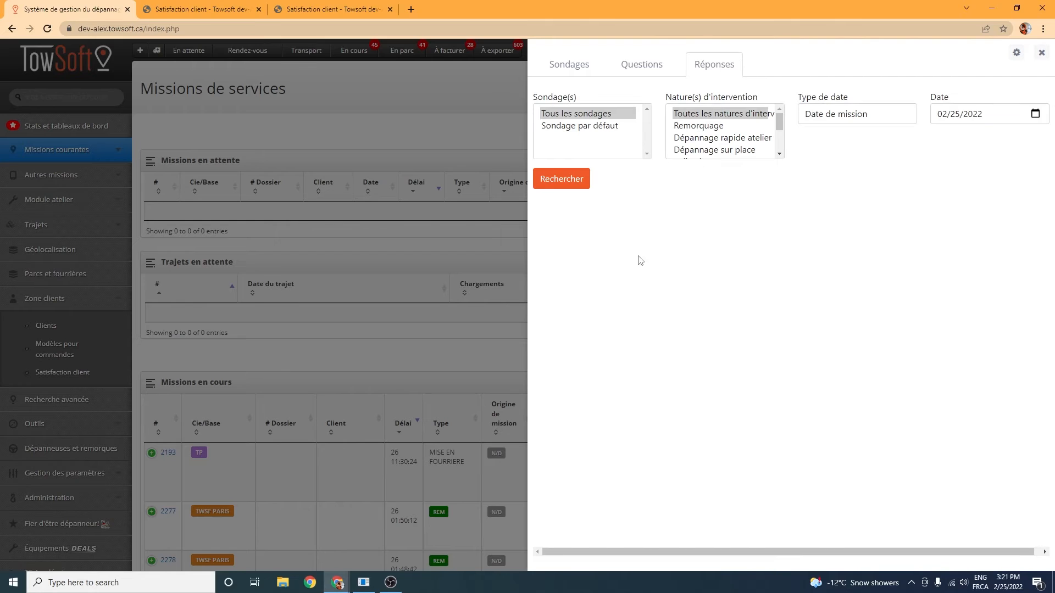
click(578, 126)
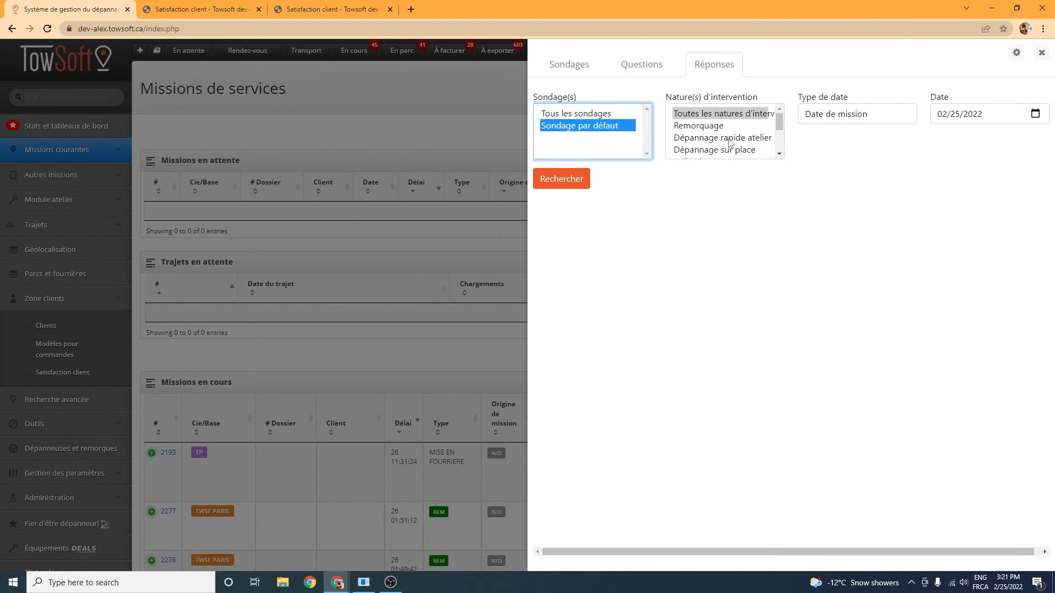
drag(779, 124, 780, 133)
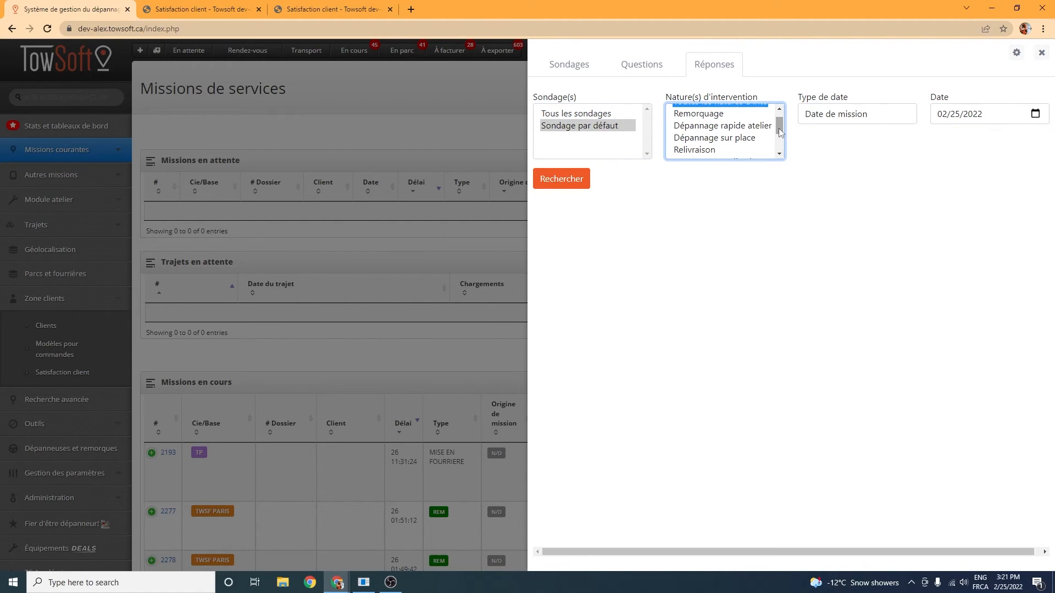
click(716, 129)
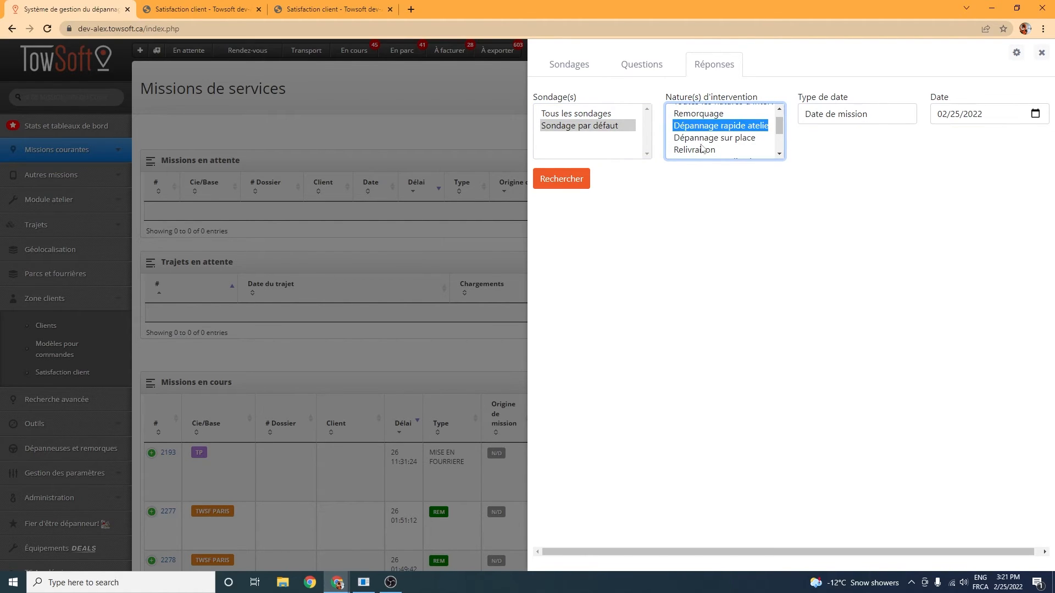
ctrl+click(710, 138)
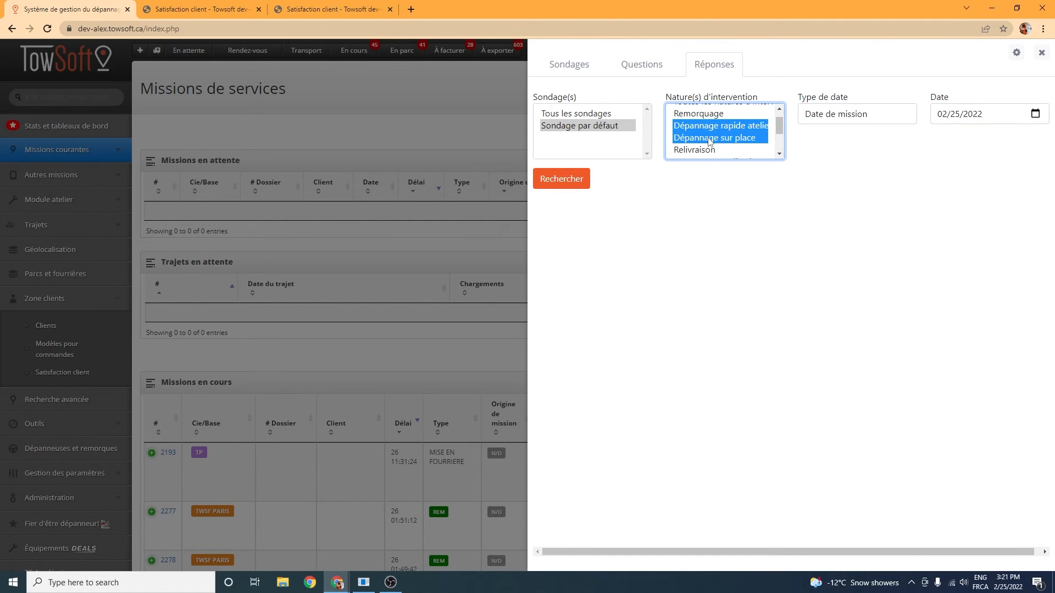
click(870, 116)
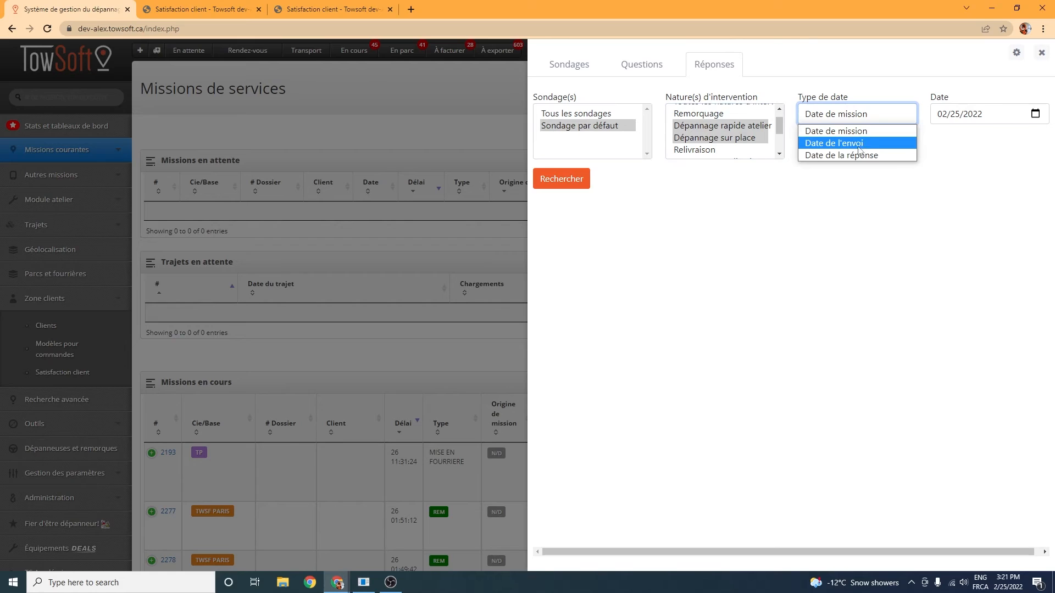
click(980, 151)
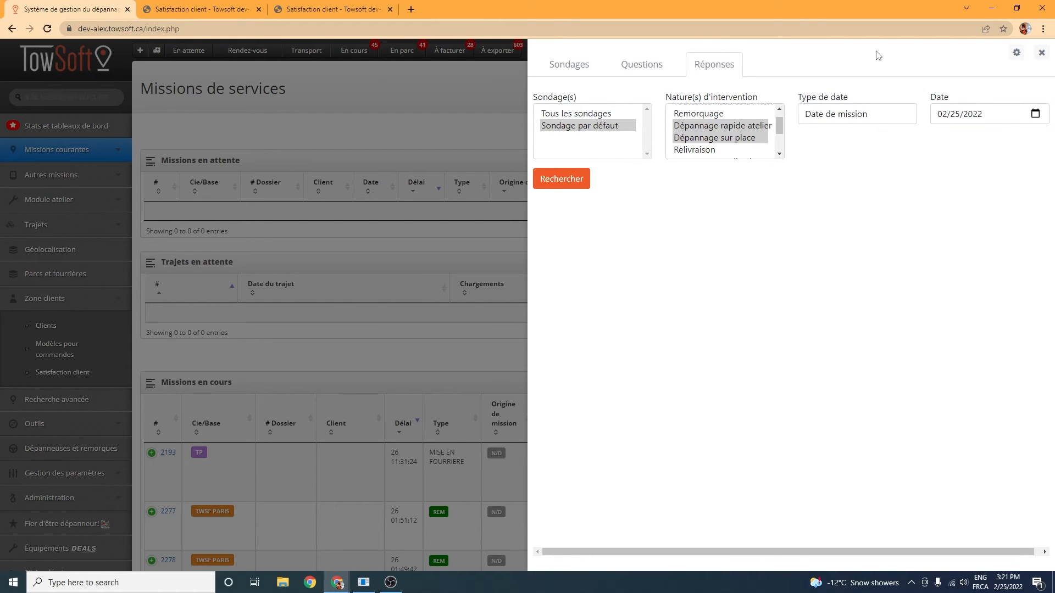
click(567, 182)
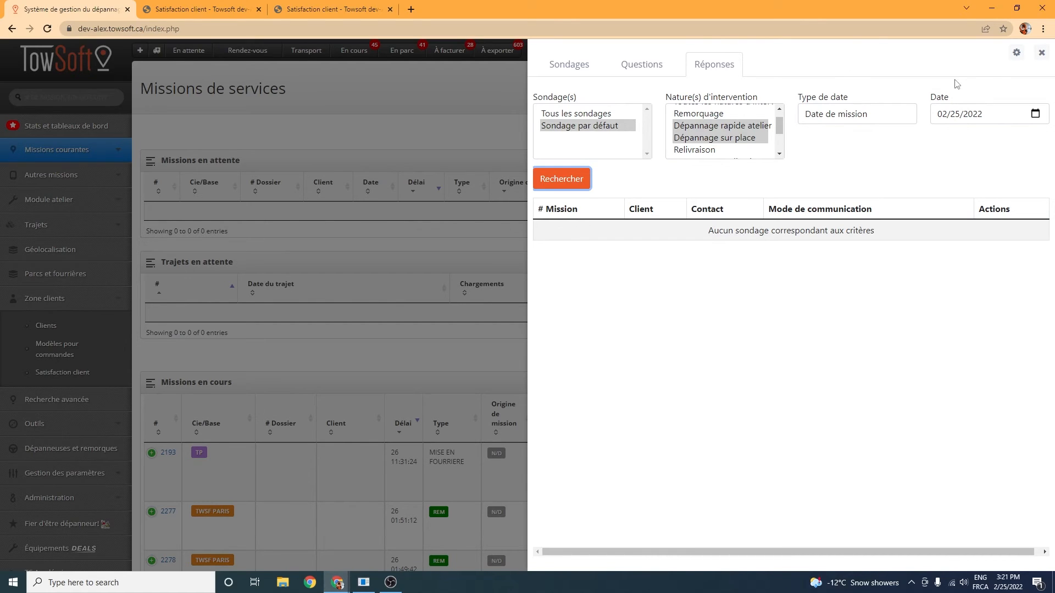
Step: Open the company configuration for surveys, view the TOWSOFT PROVENCE settings and return to Towsoft dev-Alex
click(1015, 52)
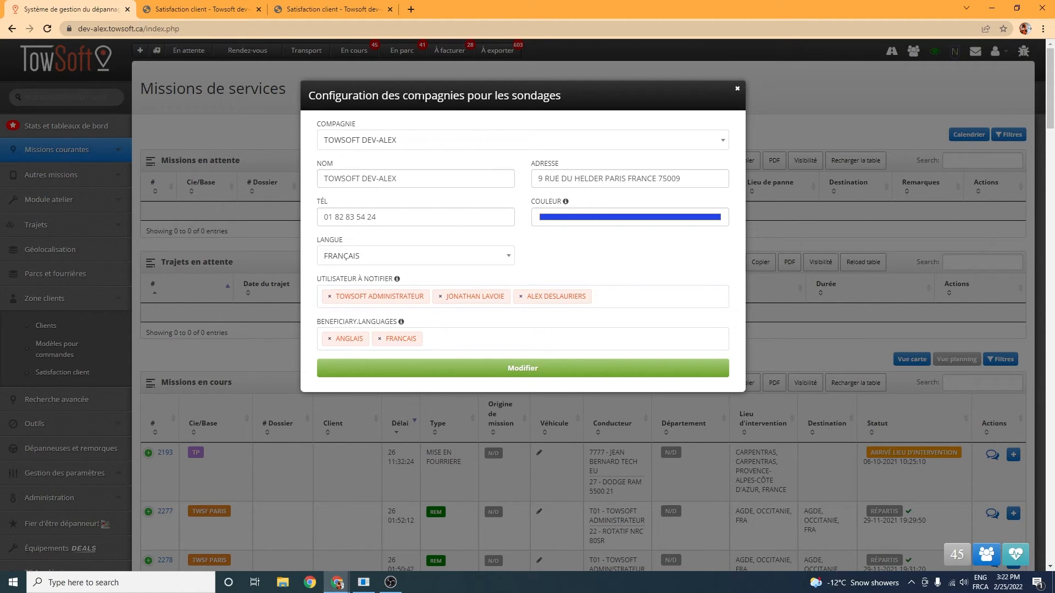
click(486, 148)
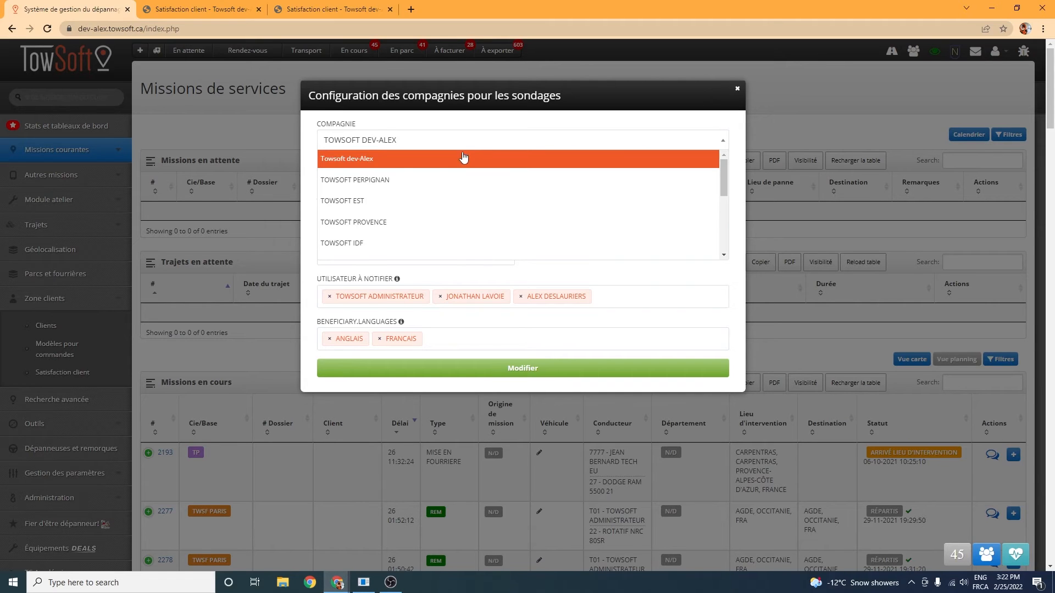
click(399, 222)
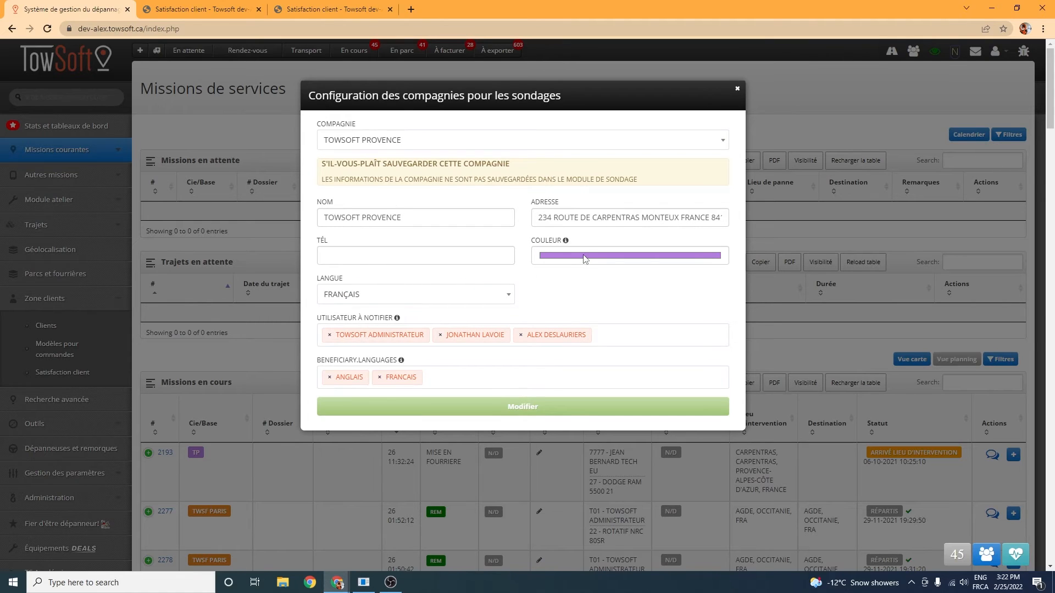
click(437, 142)
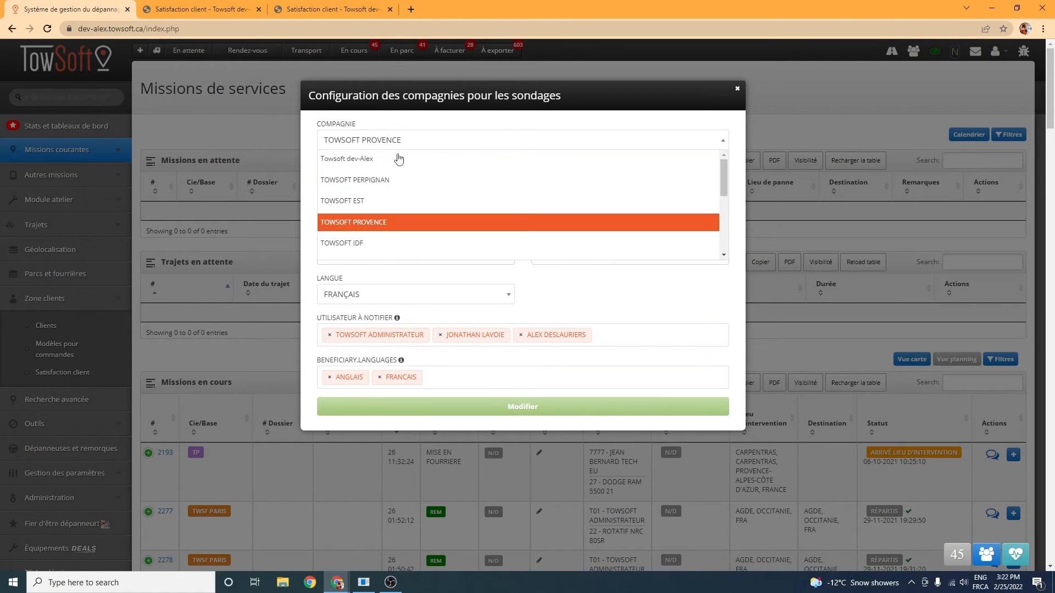
click(374, 160)
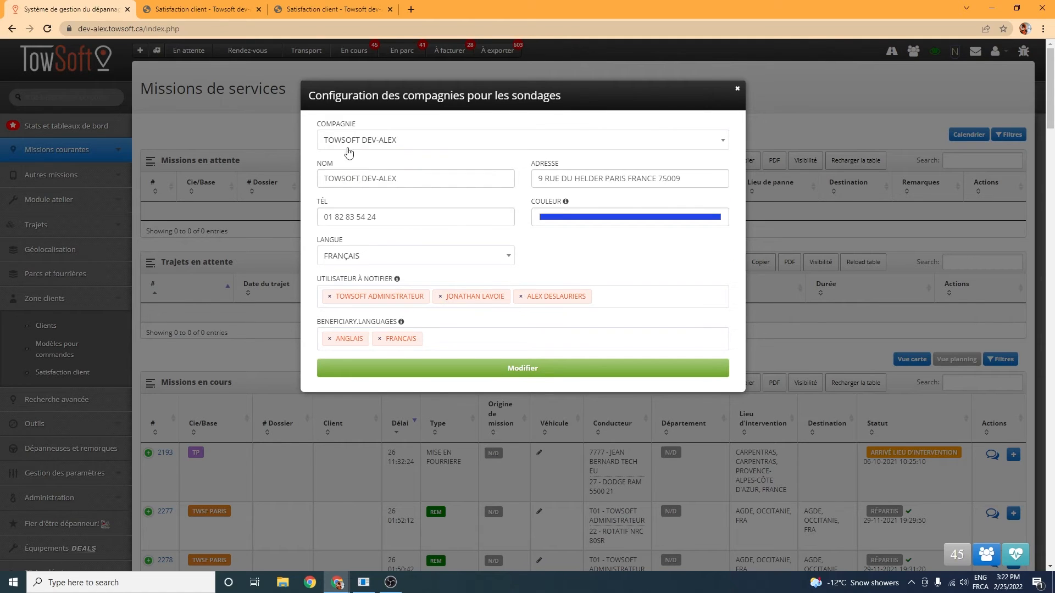
Step: Set the Towsoft dev-Alex survey colour to pure red (RGB 255, 0, 0)
click(603, 221)
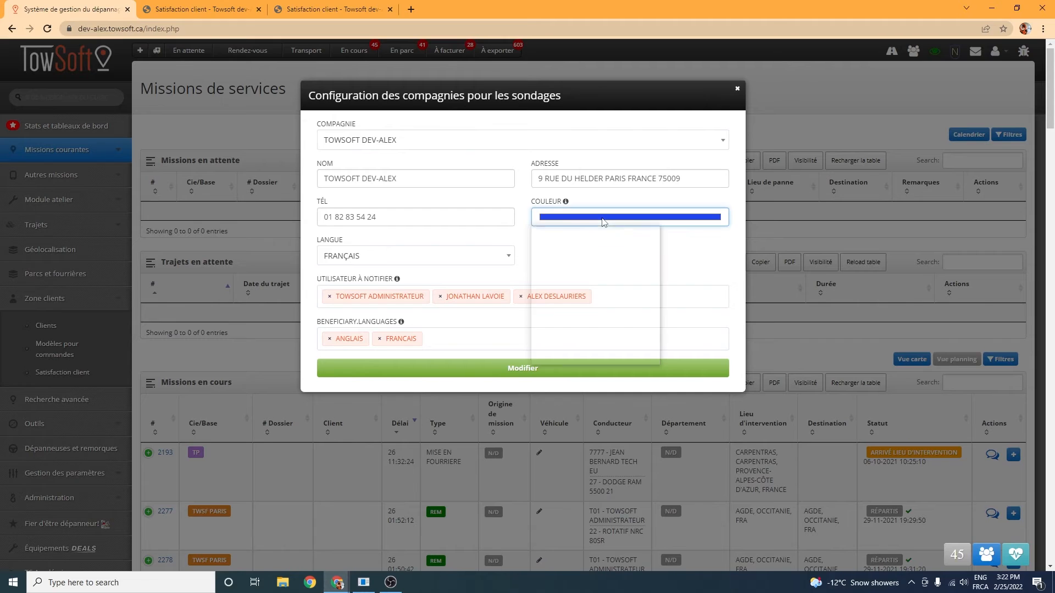
drag(603, 315, 579, 314)
click(652, 231)
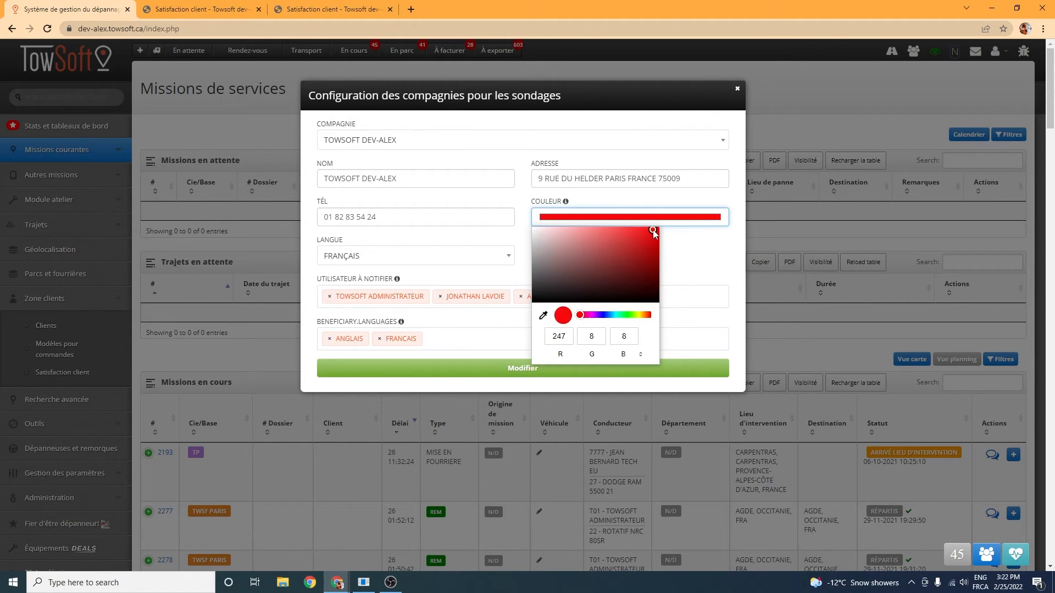
click(680, 247)
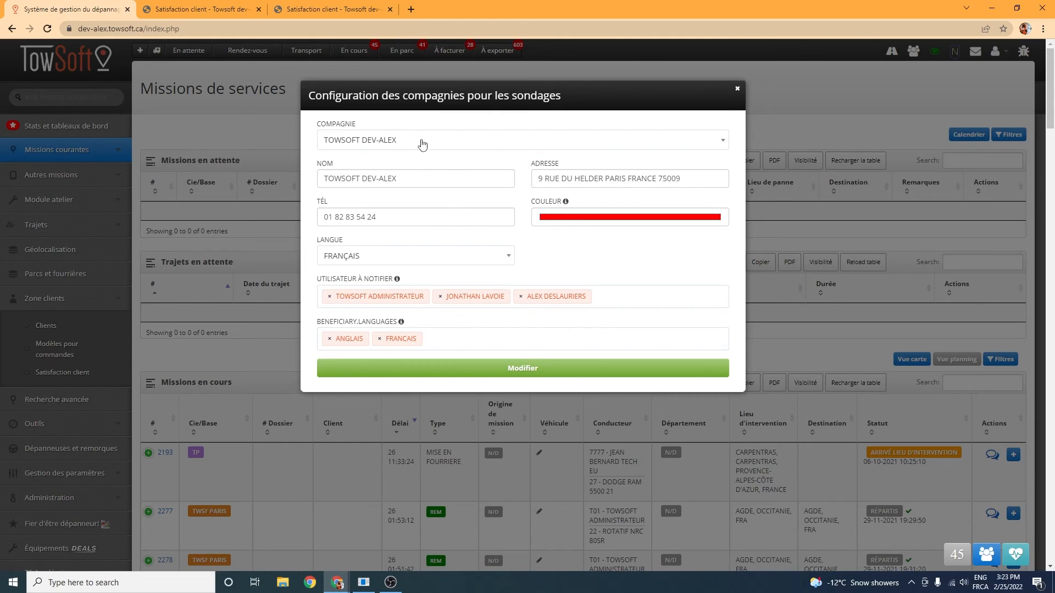
Step: Check the available beneficiary languages and save the Towsoft dev-Alex survey configuration, closing its window
click(450, 336)
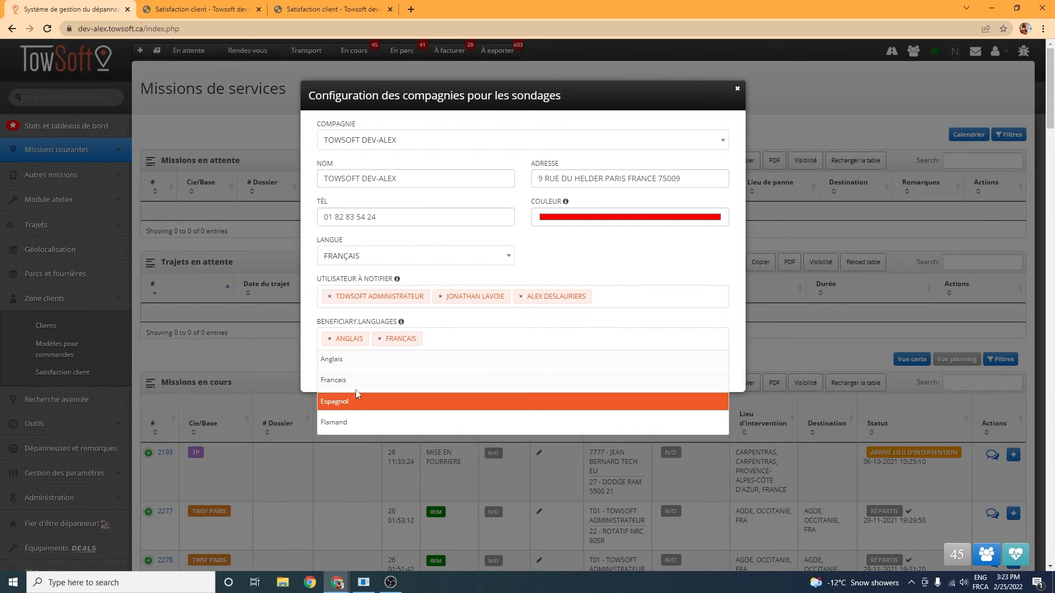
click(424, 324)
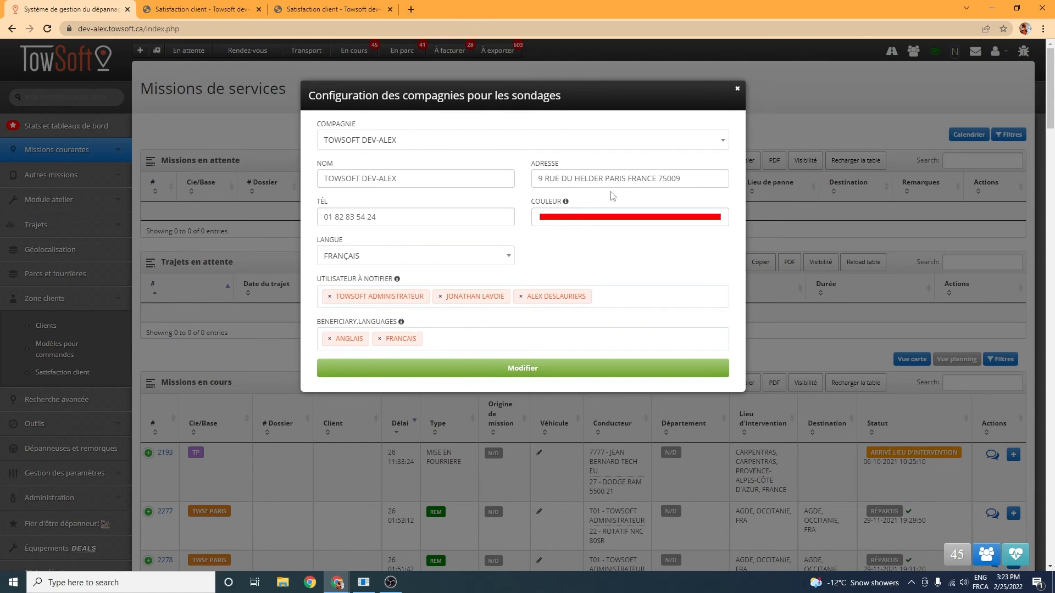
click(495, 372)
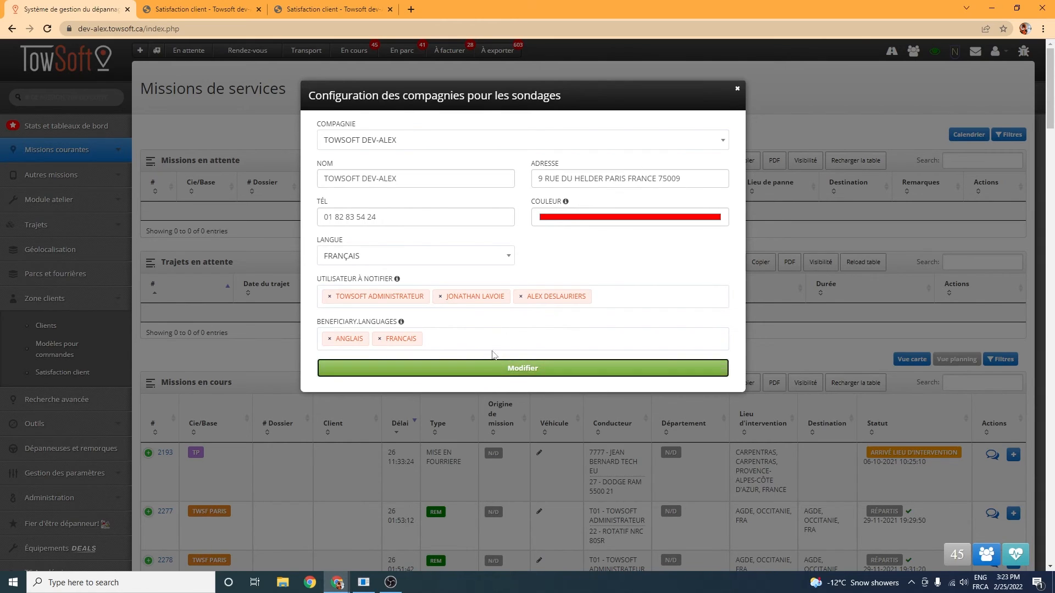
click(404, 84)
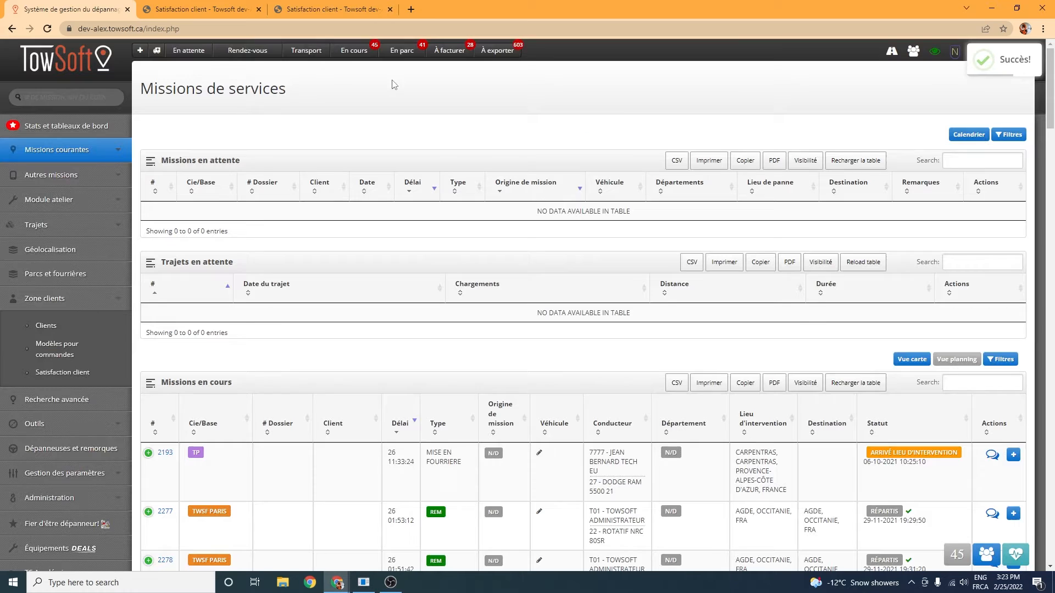
Step: Go to the missions in progress and open the "IMA DEPANNAGE SUR PLACE VL" mission that has a roadside client
click(343, 54)
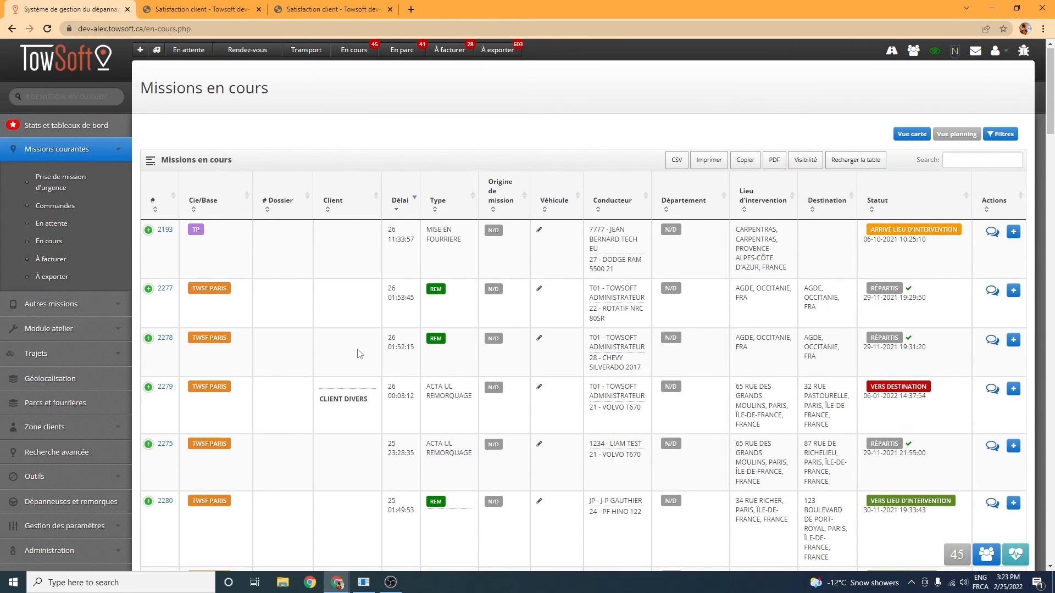
scroll(338, 323, down, 3)
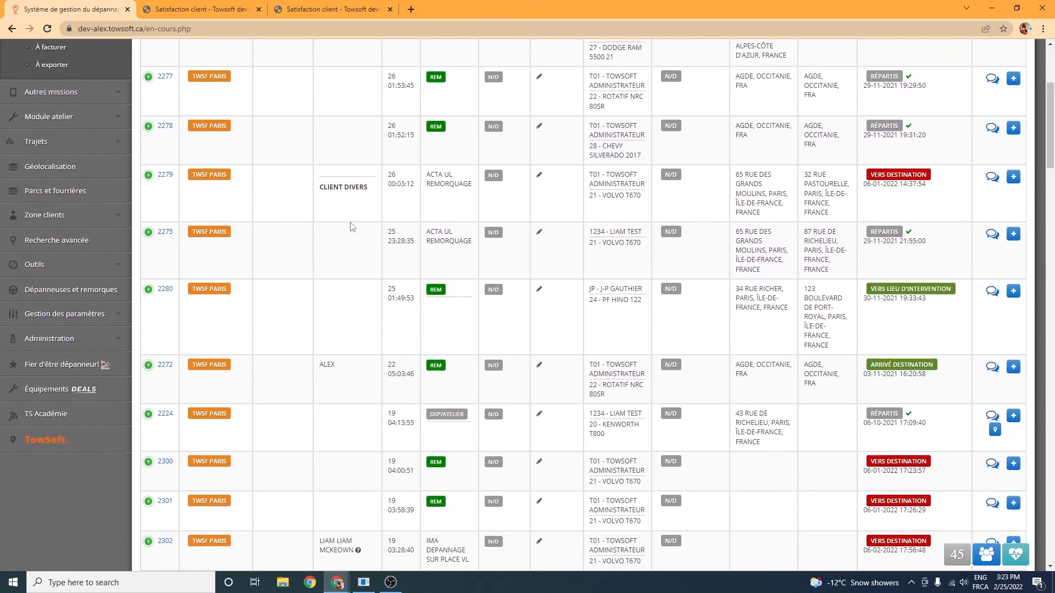
scroll(352, 226, up, 2)
scroll(332, 236, down, 5)
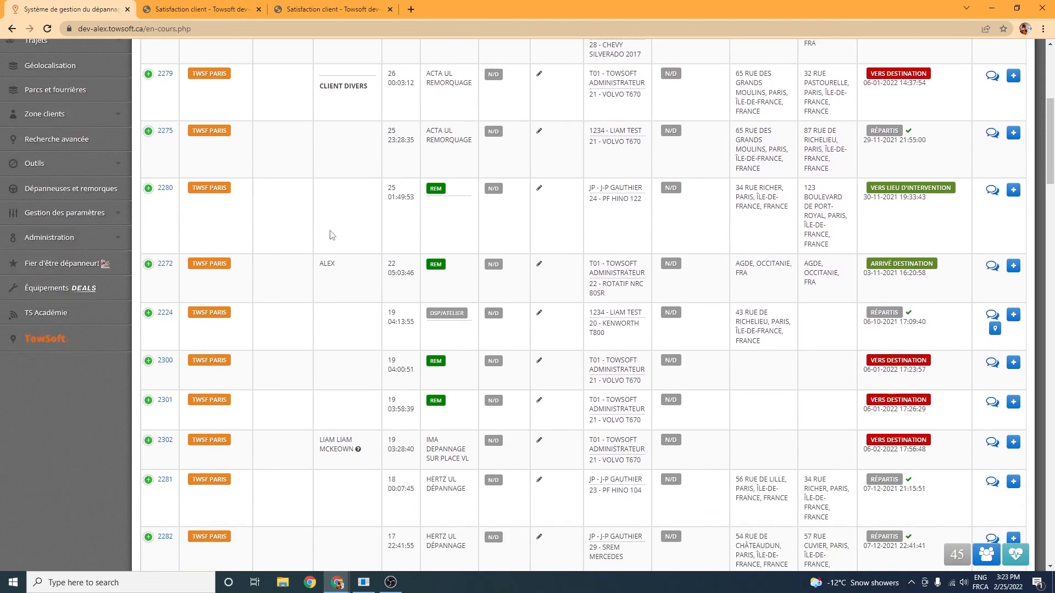
click(164, 424)
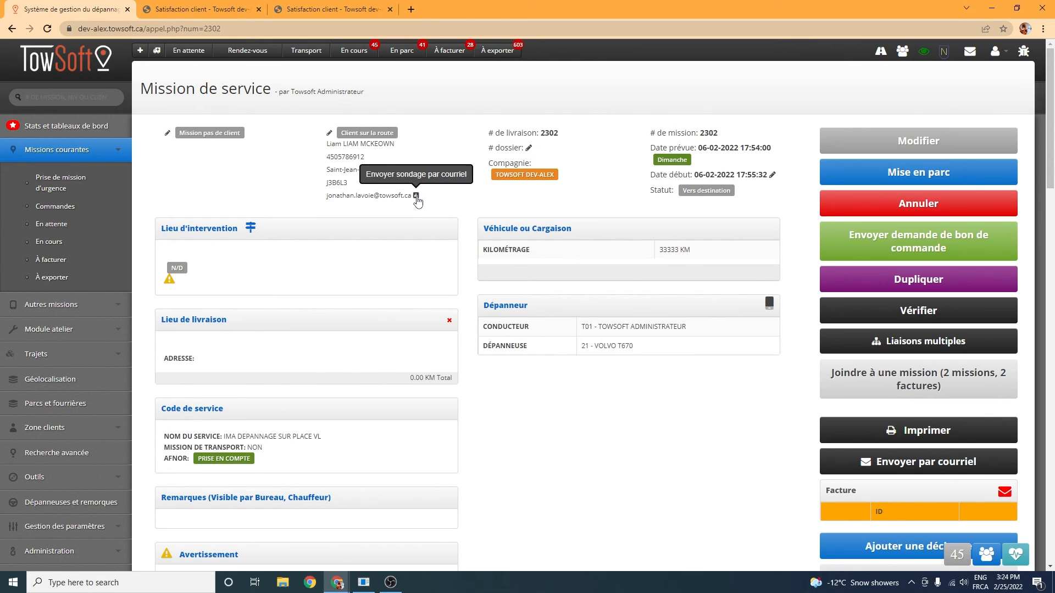
Step: Open the form for emailing a survey to the roadside client, review its language, survey and subject options, and close it without sending
click(416, 196)
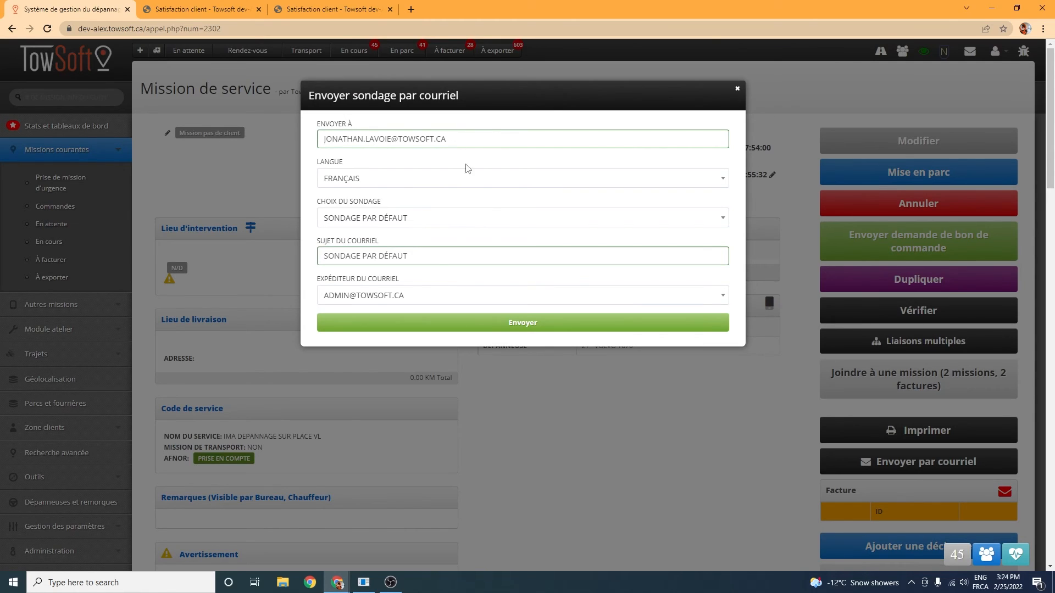
click(422, 186)
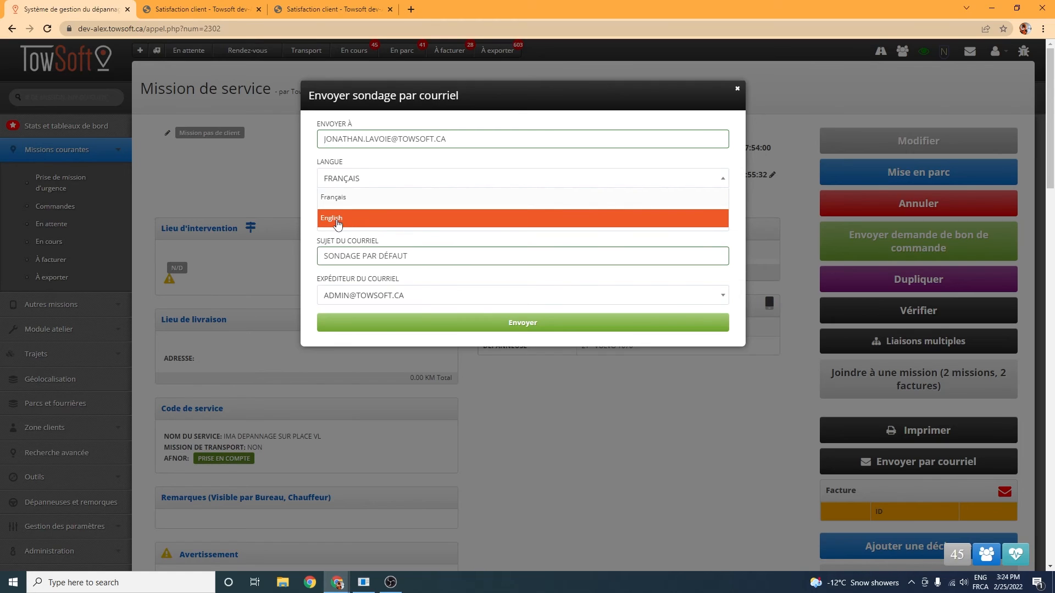
click(323, 237)
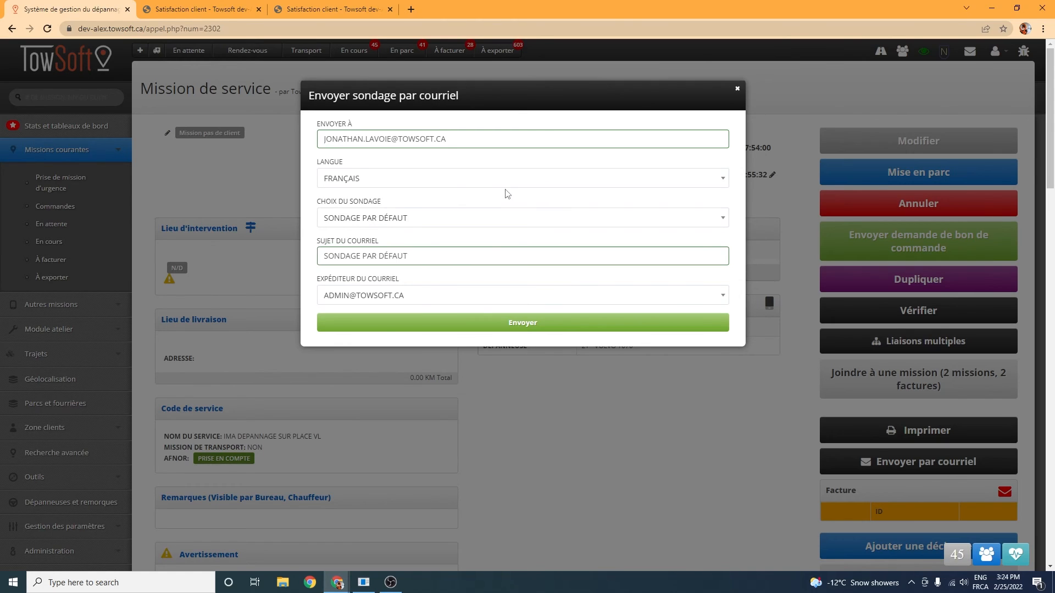
click(443, 225)
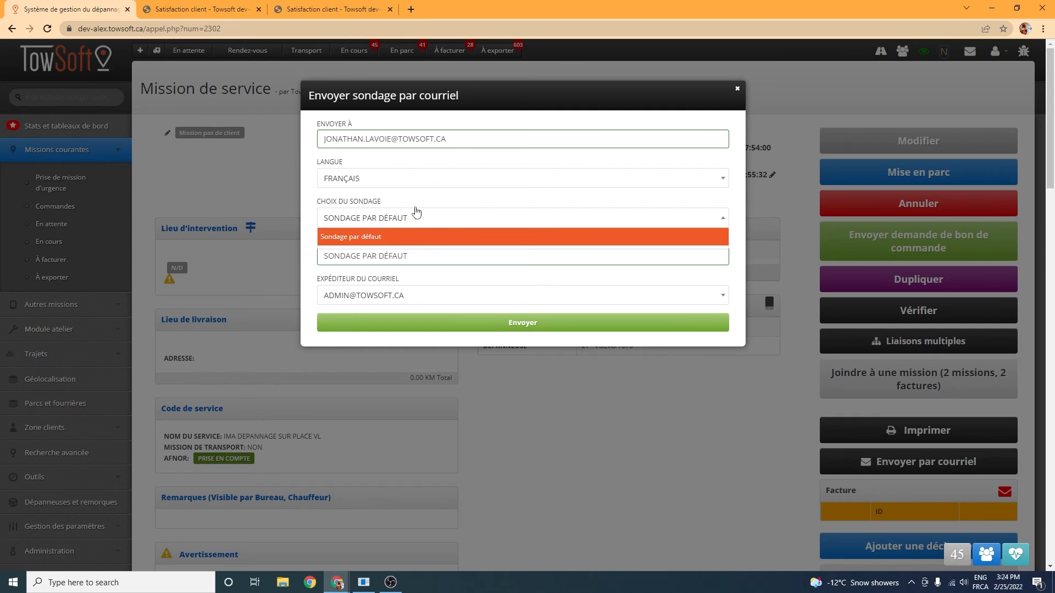
click(425, 205)
click(440, 257)
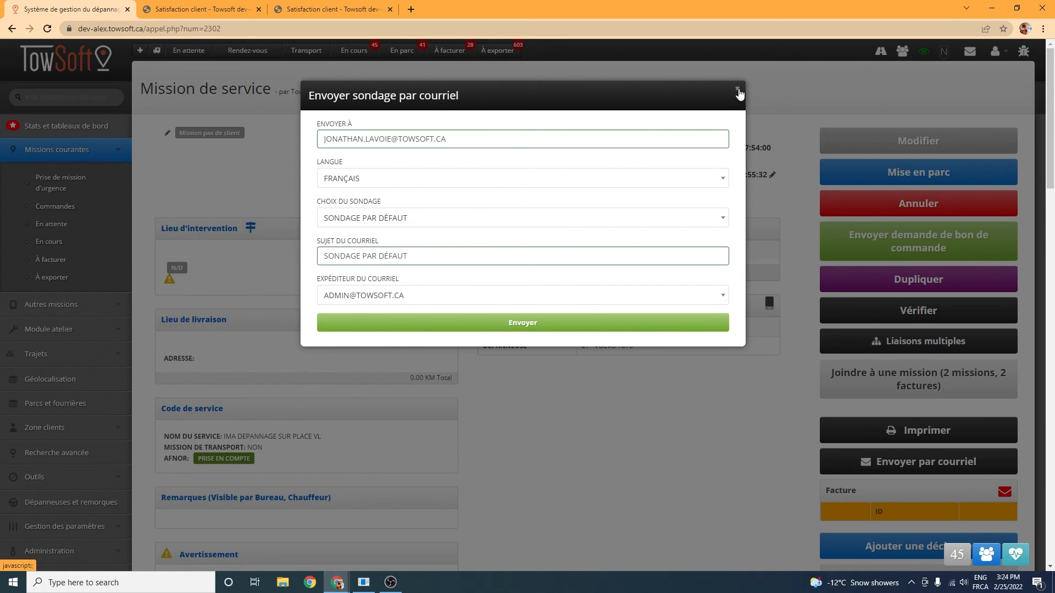
click(738, 91)
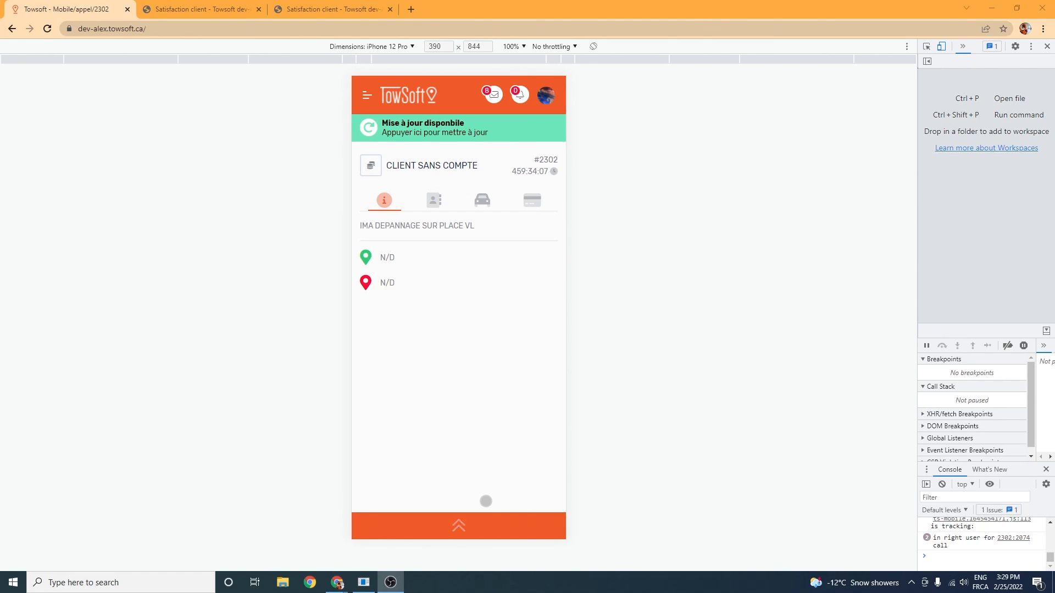
Step: In the mobile view of the mission, expand the actions and open the form for sending the client a survey
click(459, 526)
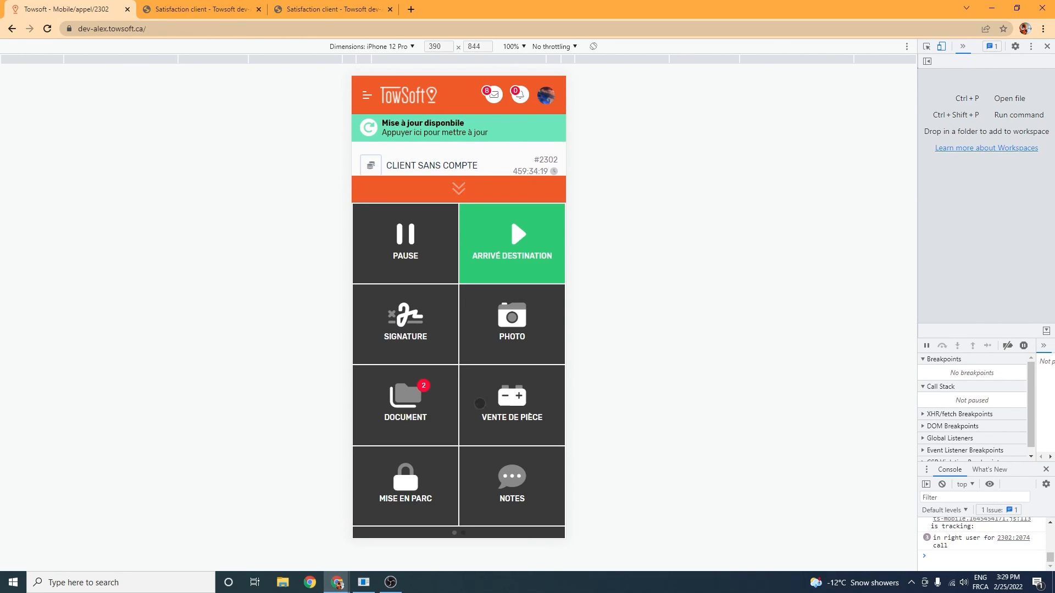
drag(467, 399, 282, 419)
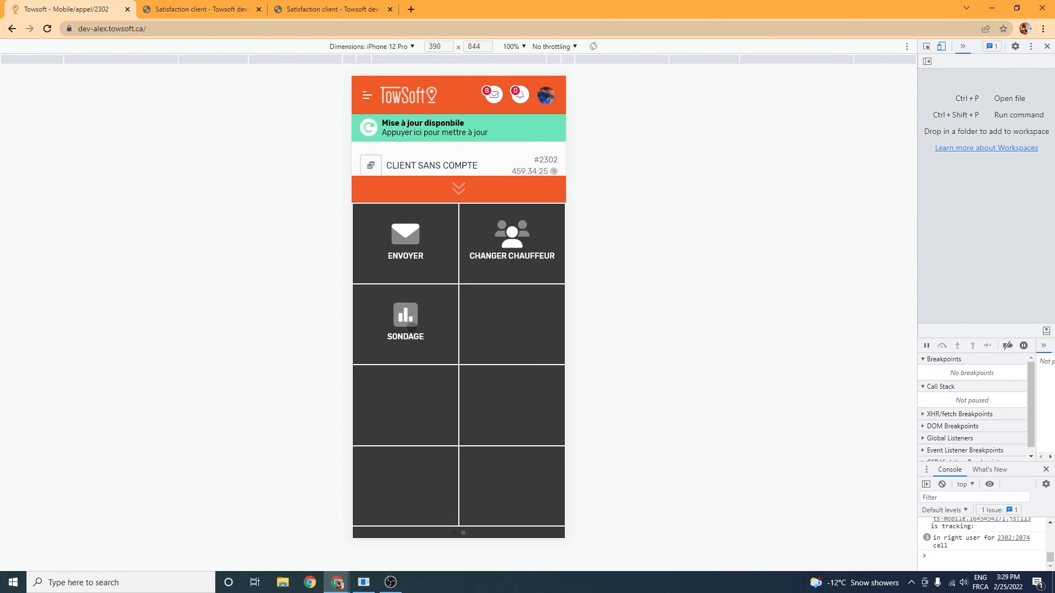
click(410, 328)
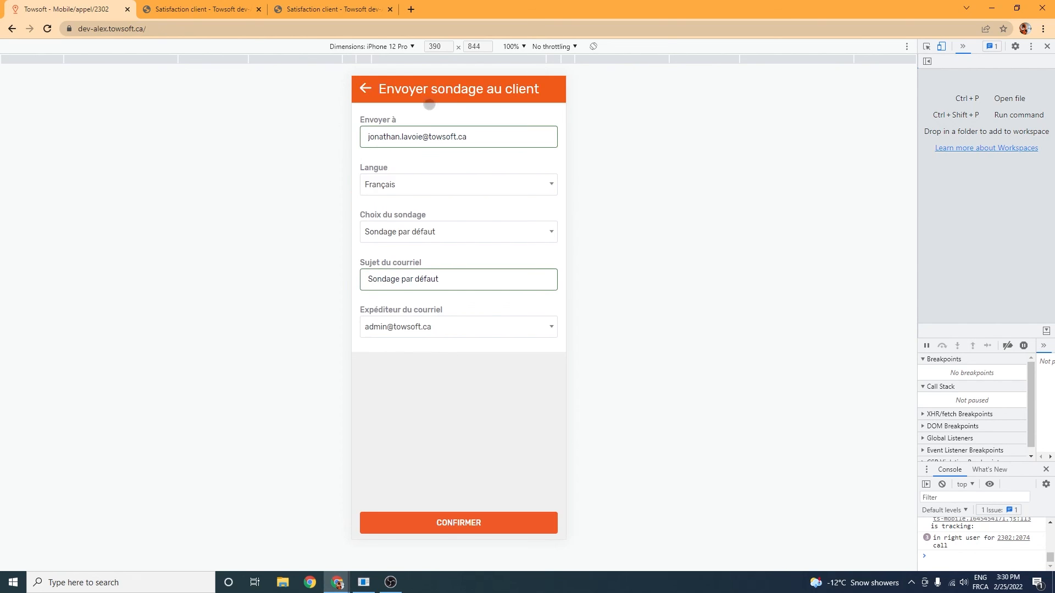
Step: Review the recipient field and the language choices in the mobile survey form, leaving Français selected
click(418, 138)
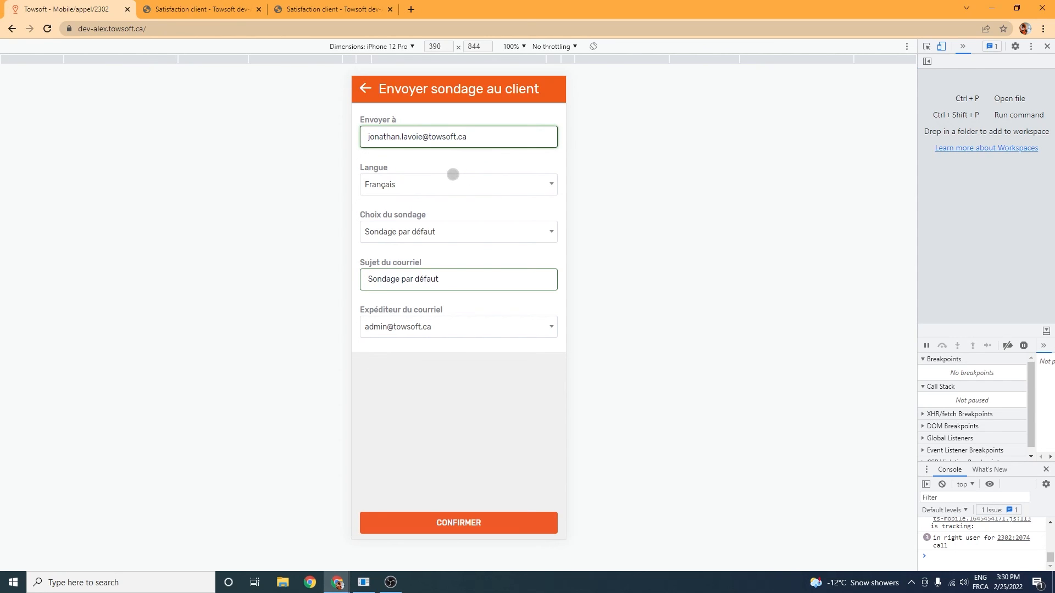
click(418, 187)
click(418, 187)
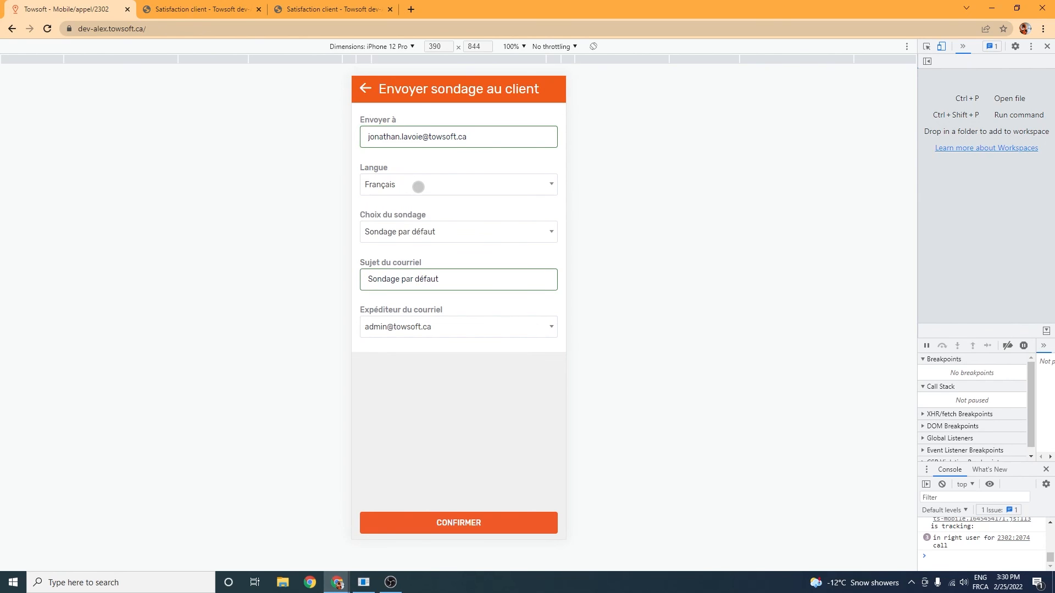
click(418, 187)
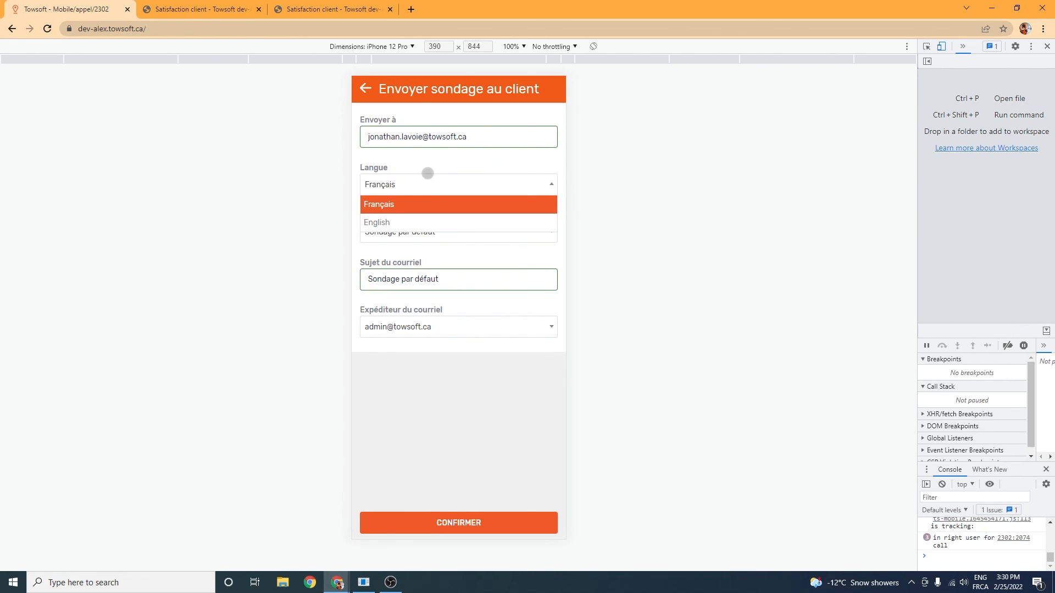
click(433, 166)
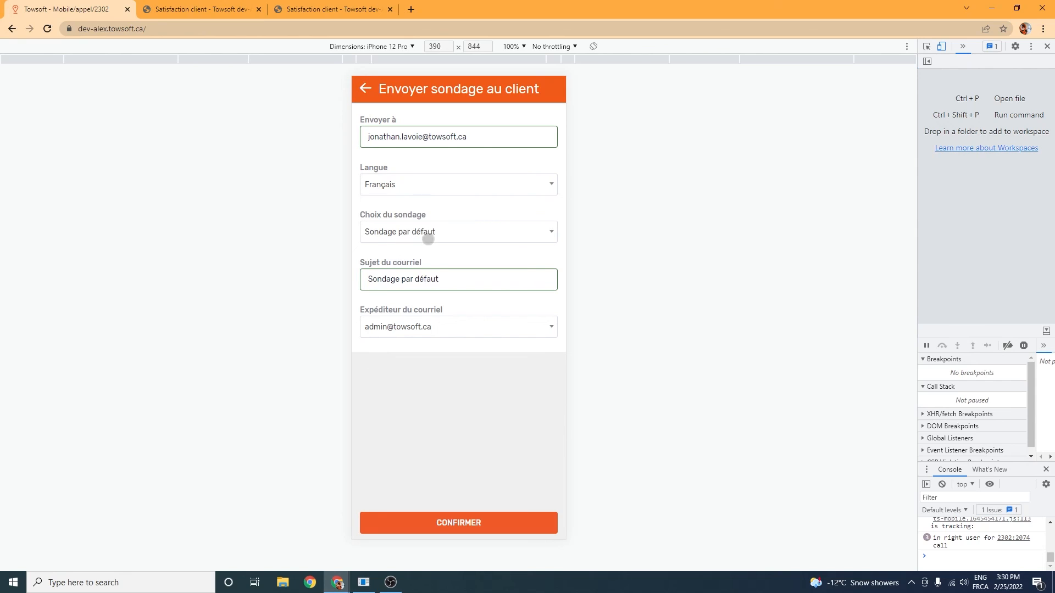